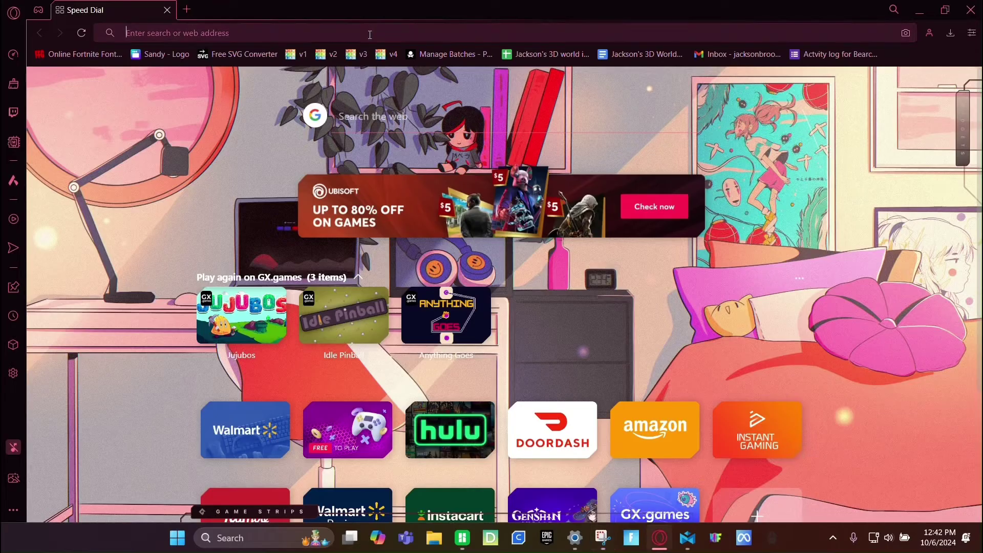
Go to Canva and start a new blank Logo design
text(CAN)
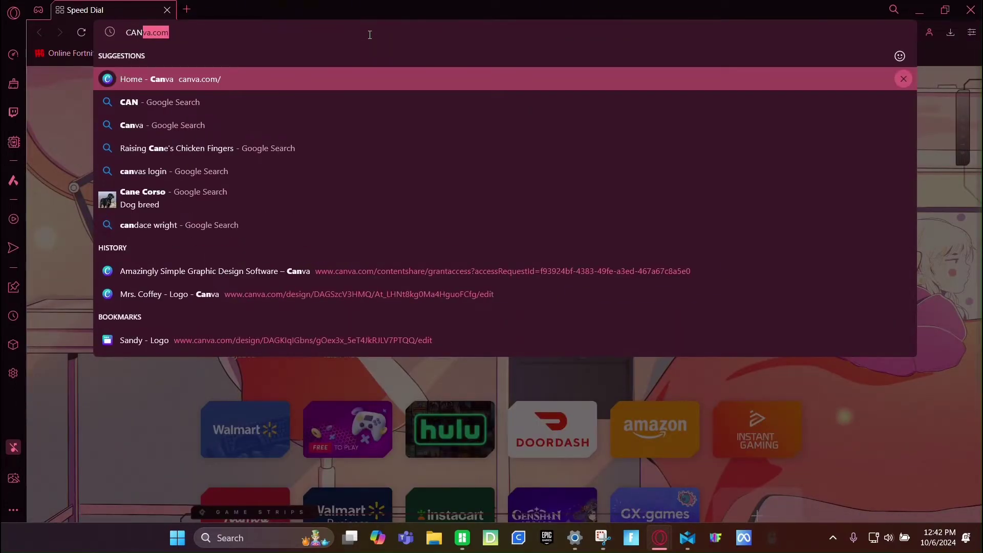
key(Return)
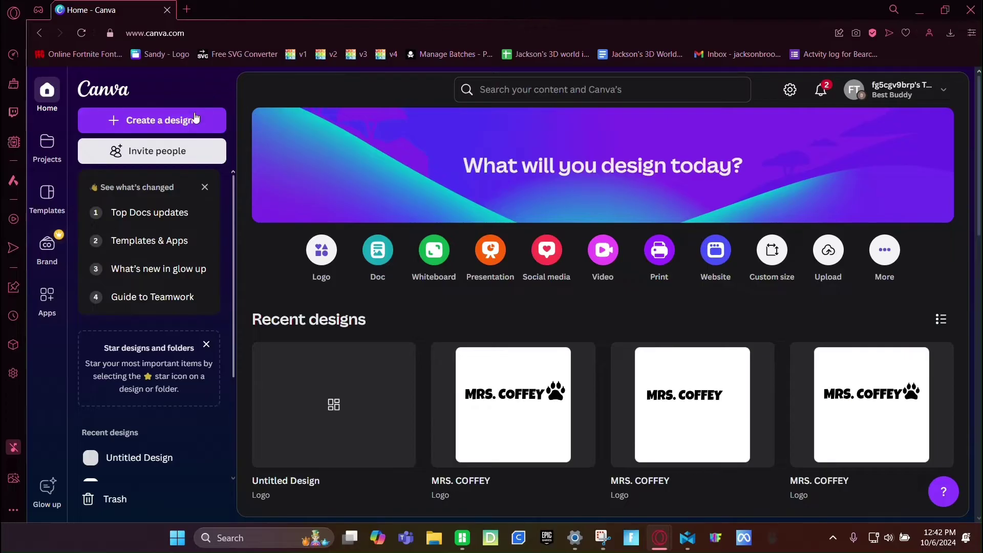
click(193, 120)
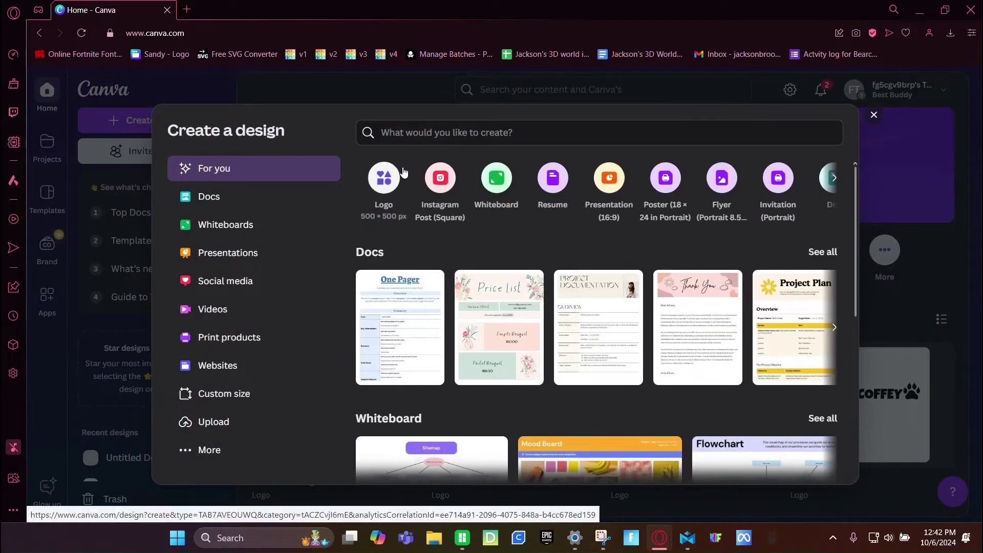
click(398, 168)
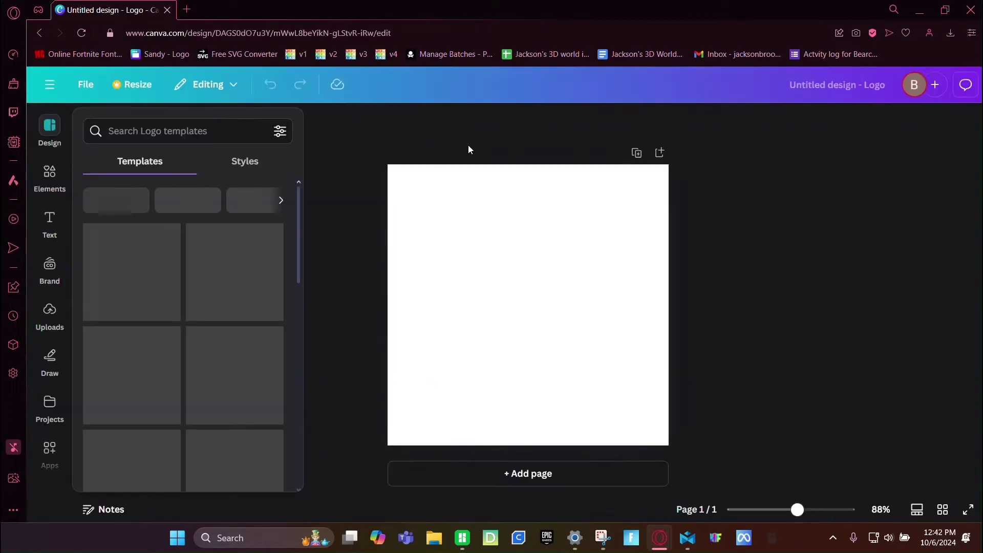
Add a text box to the logo that spells out the person's name
click(50, 223)
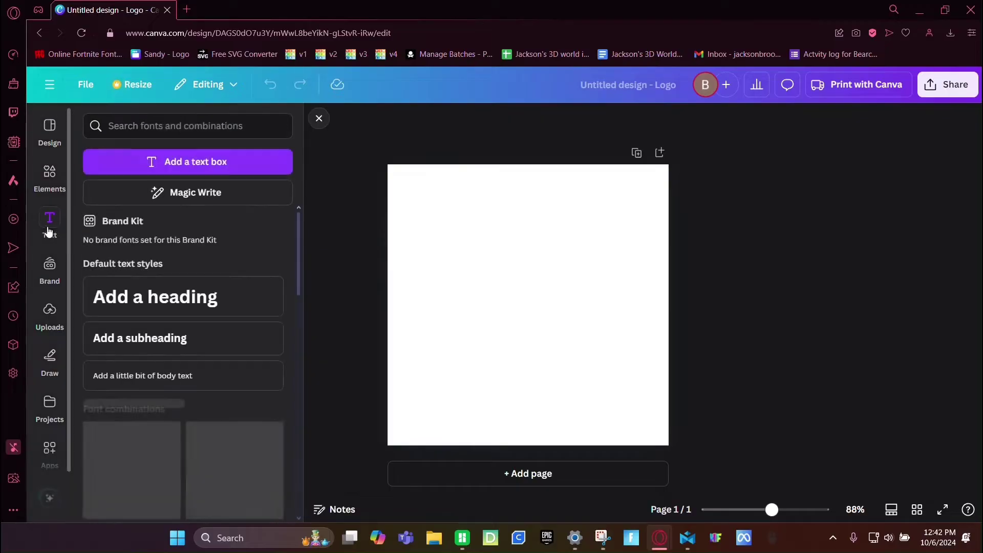
click(107, 164)
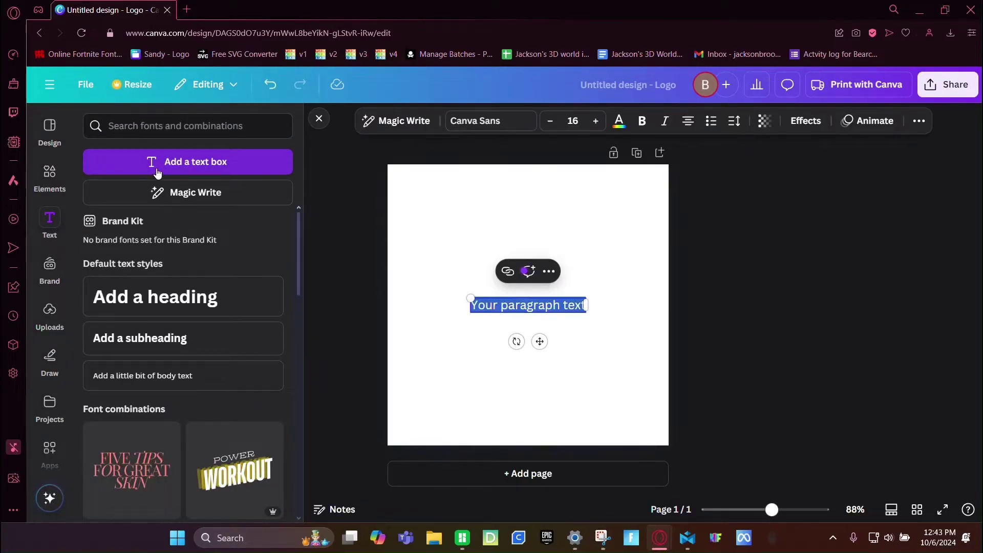
text(M)
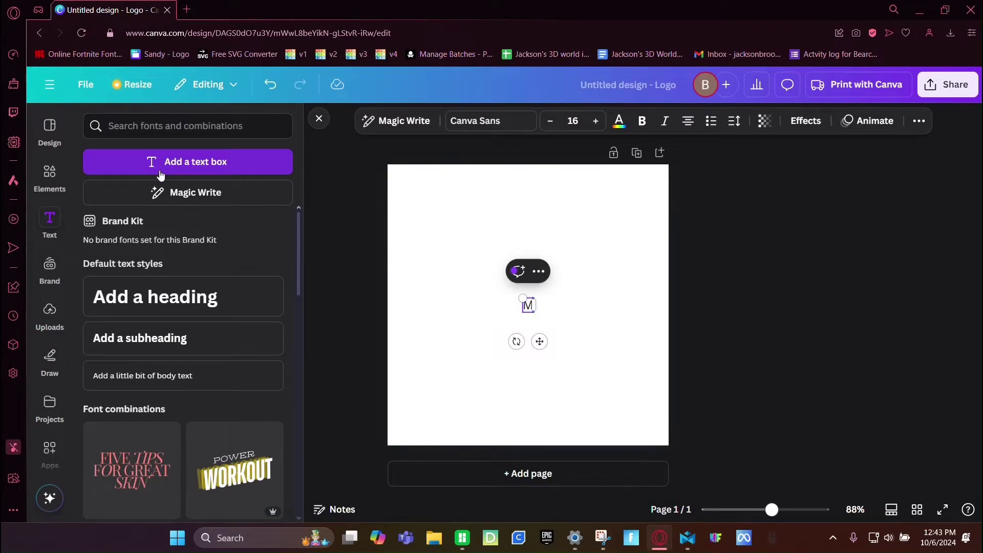
text(RS. COFFEY)
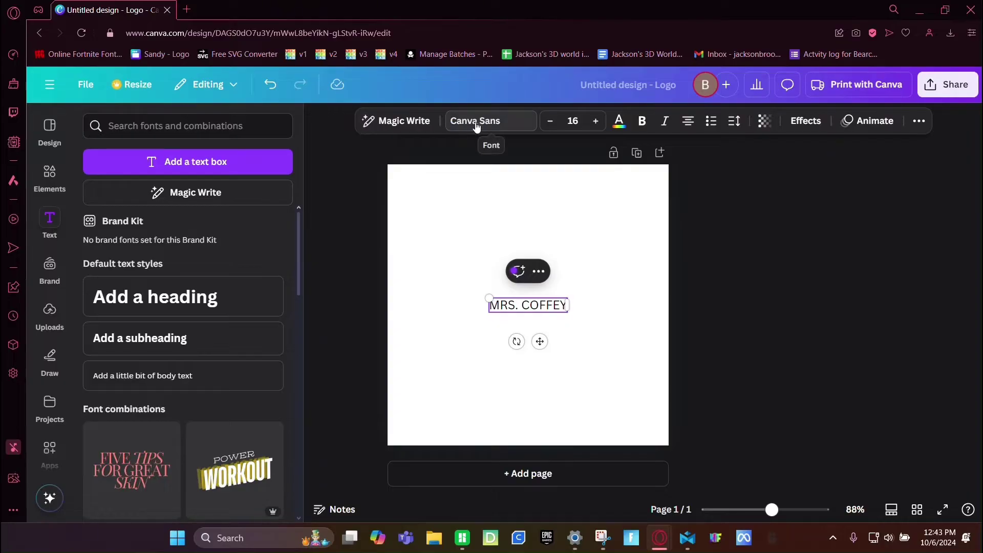
click(493, 125)
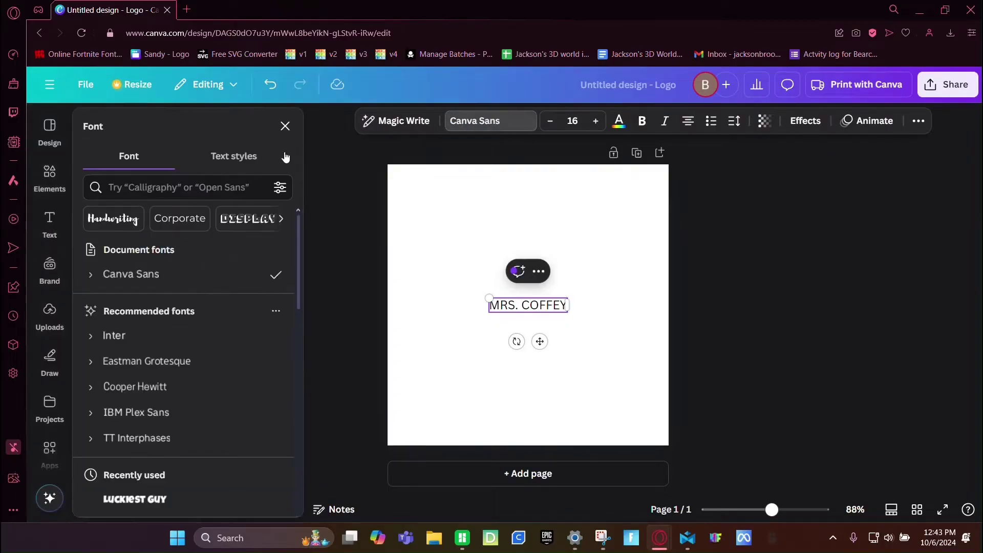
Set the name text in the Luckiest Guy font and enlarge it to size 48.9
click(245, 181)
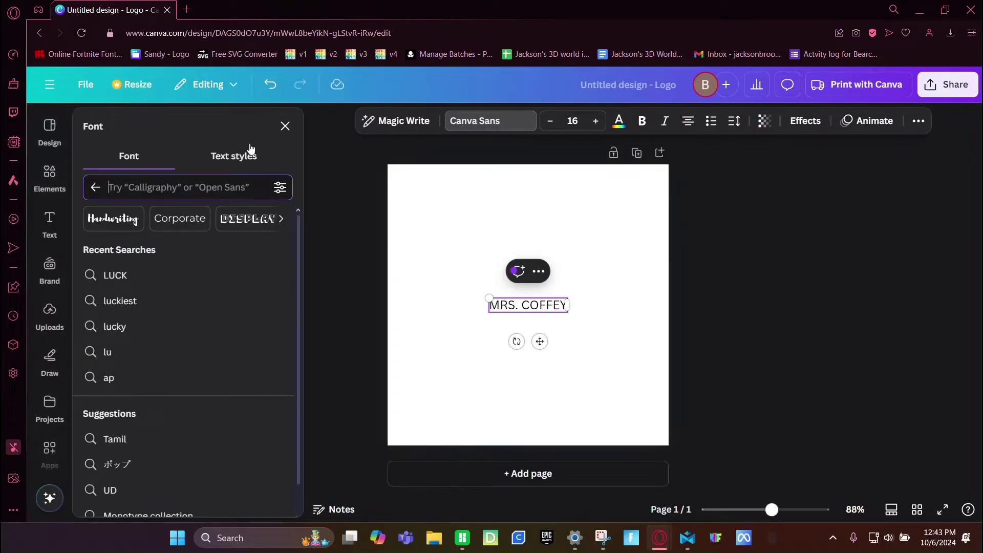
text(LUCK)
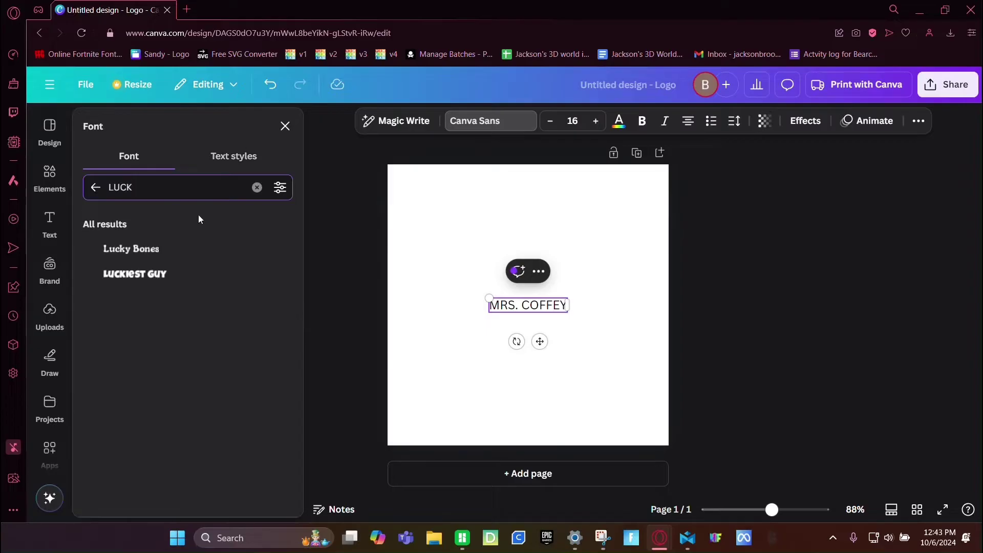
click(173, 273)
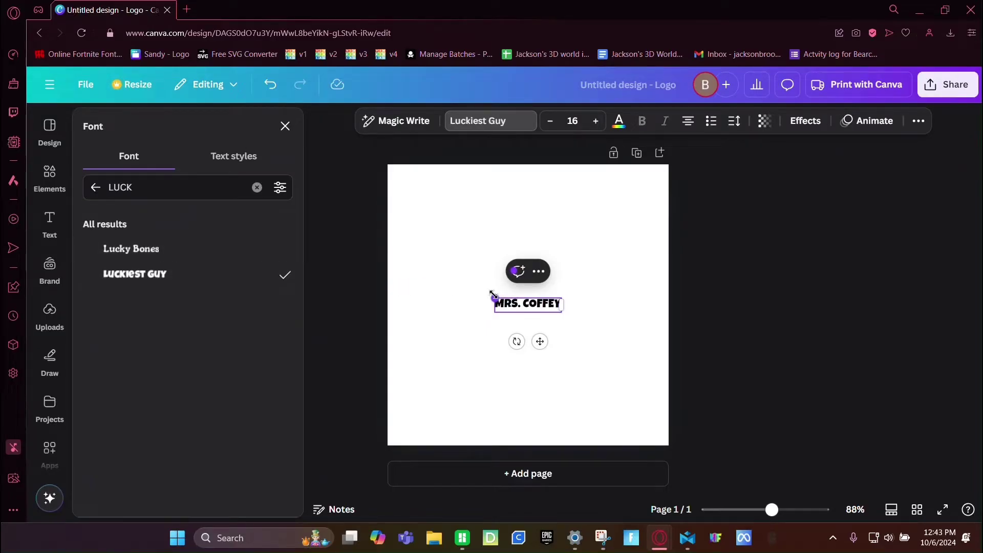
drag(493, 296, 406, 279)
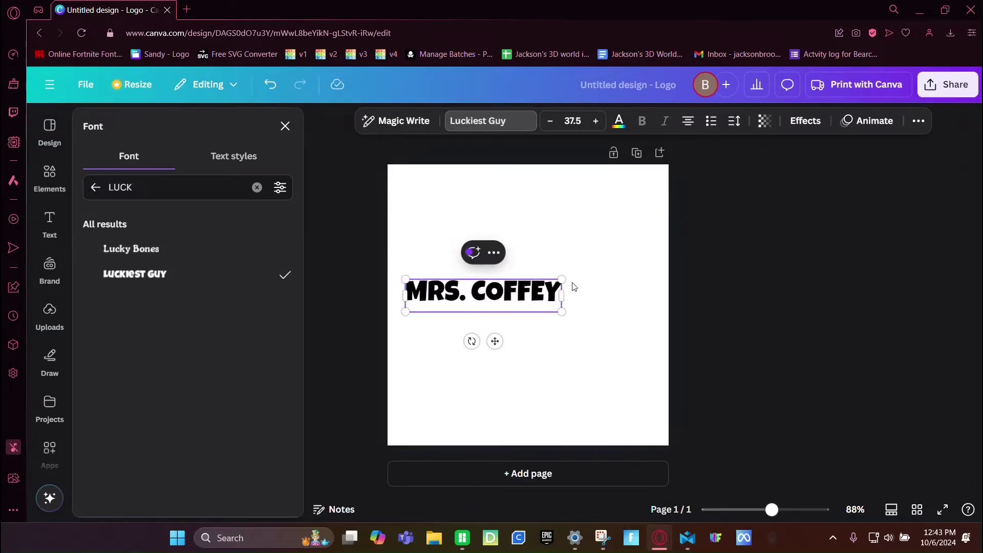
drag(562, 278, 606, 267)
click(539, 364)
click(545, 305)
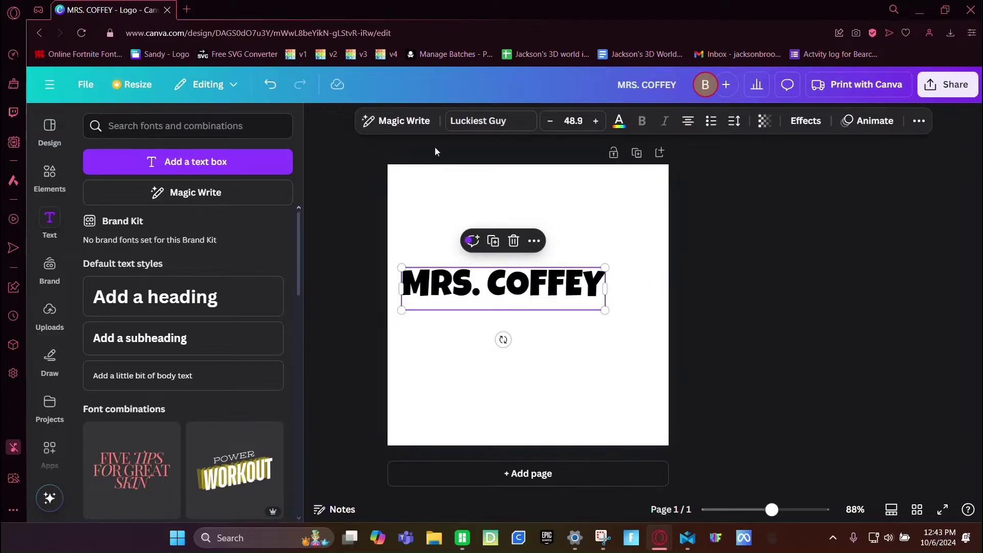
click(66, 176)
Add the first 'PAW WITH CLAWS' graphic right after the name, sized to the text height
click(136, 125)
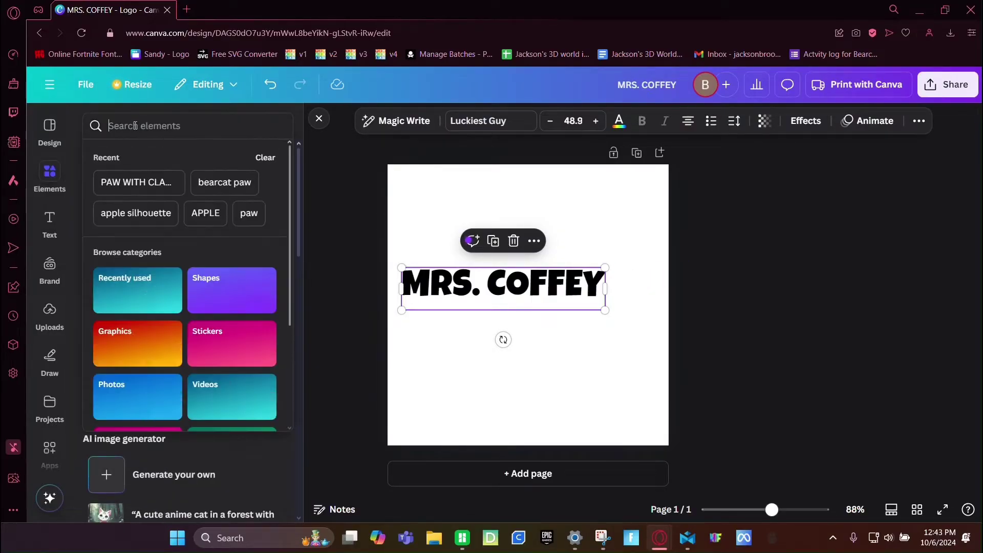
text(PA)
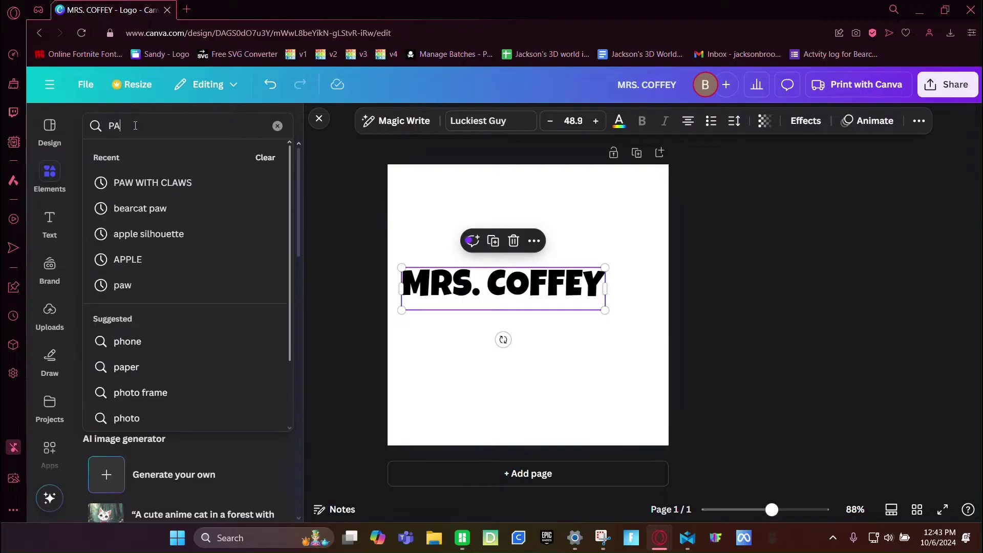
text(W WI)
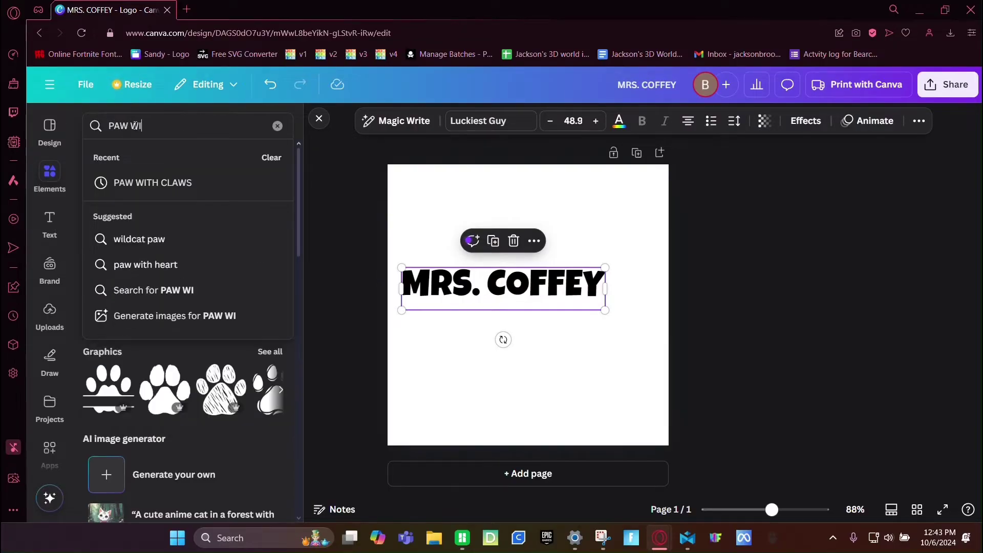
text(TH CLAWS)
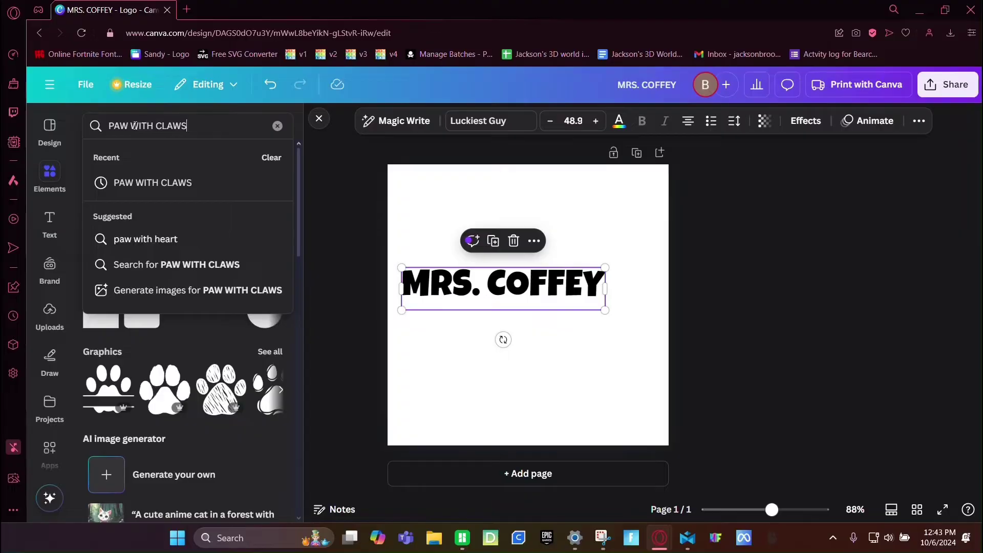
key(Return)
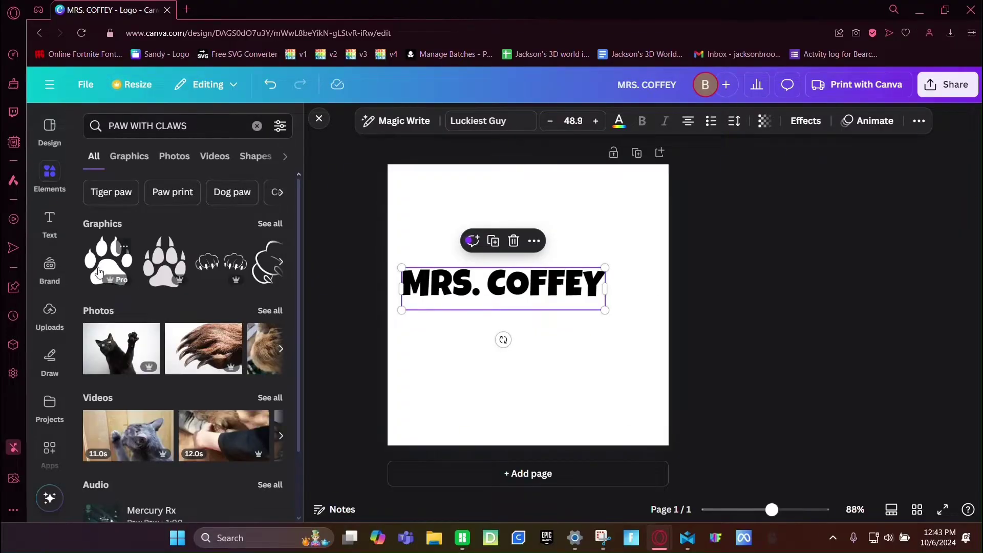
click(108, 261)
drag(521, 319, 581, 303)
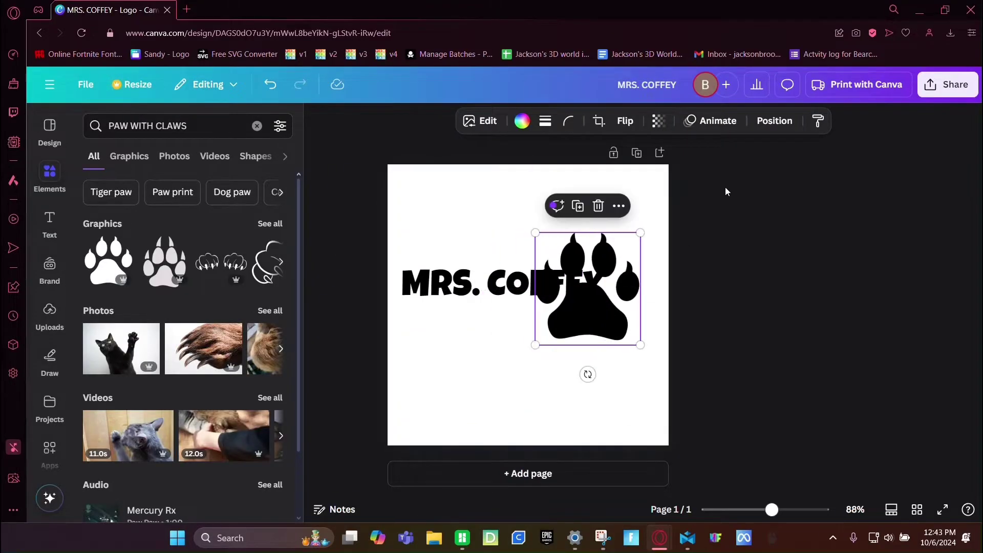
drag(643, 230, 643, 281)
click(692, 282)
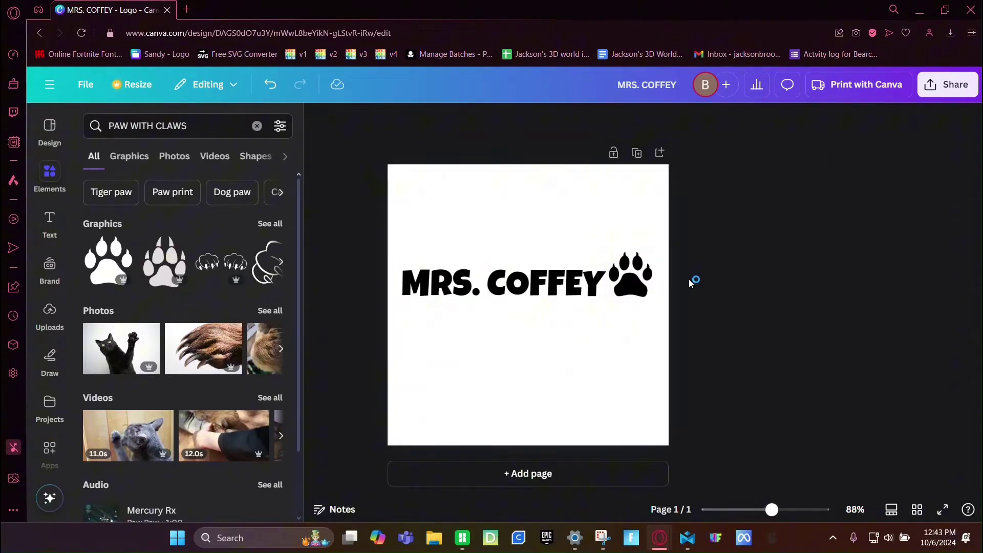
Download the logo design as a PNG
click(947, 92)
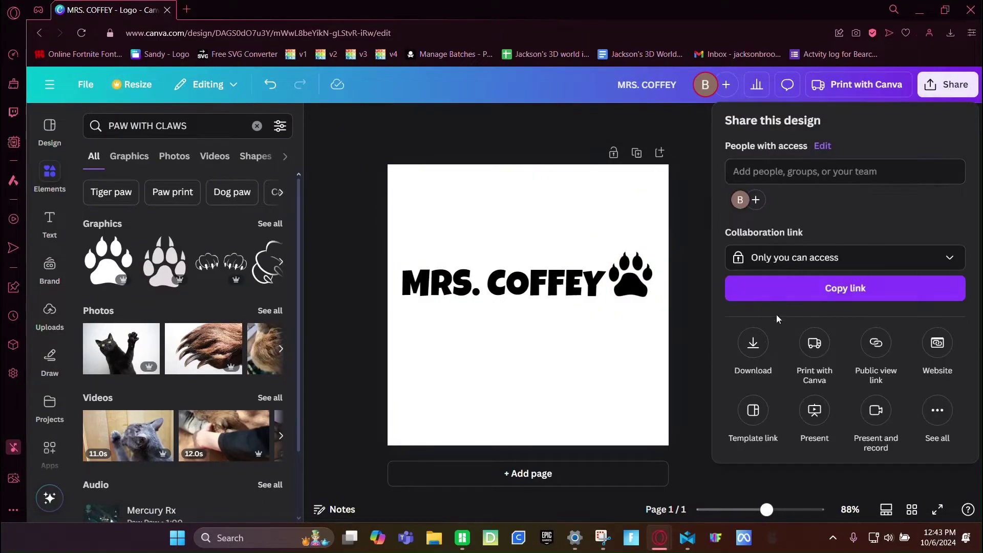
click(753, 342)
click(761, 366)
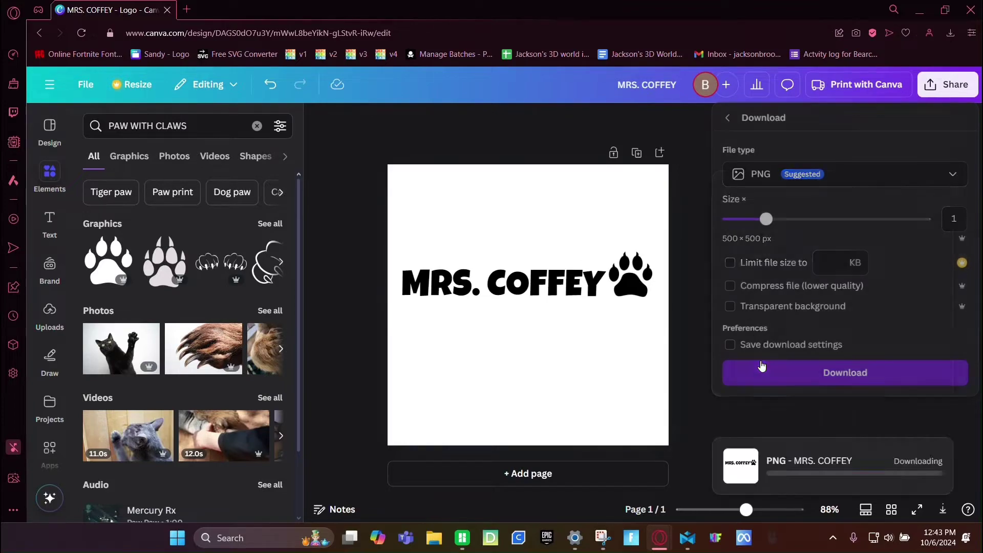
click(191, 11)
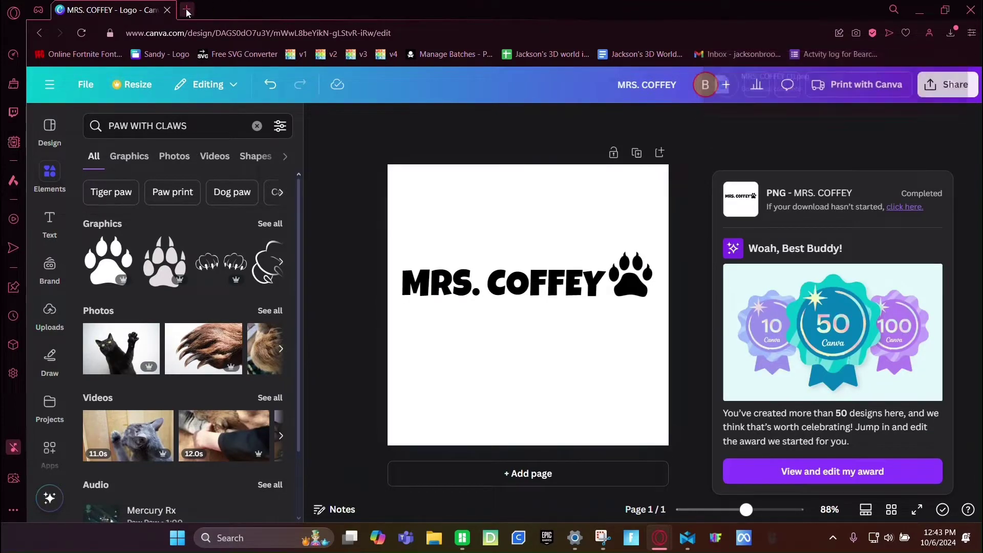
text(PI)
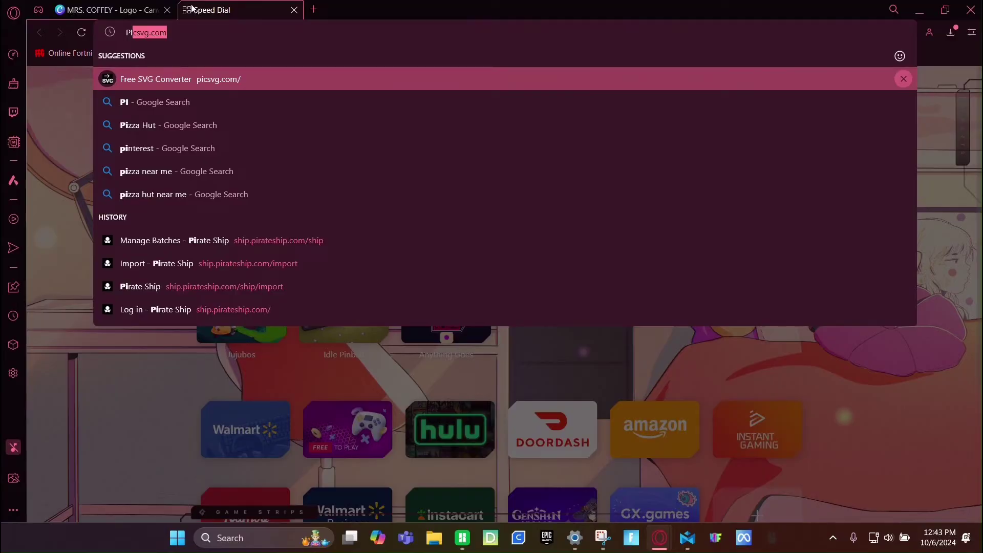
text(CSV)
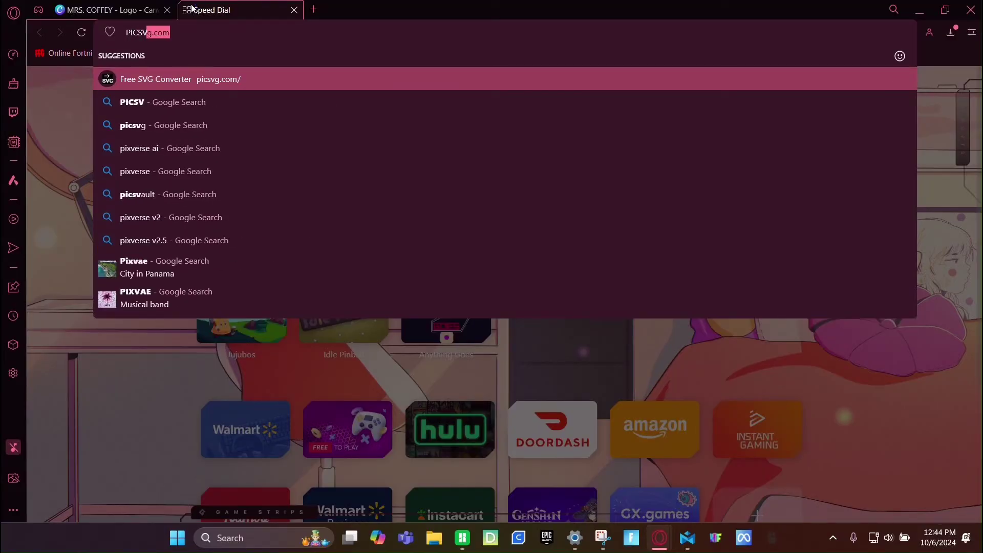
text(G.COM)
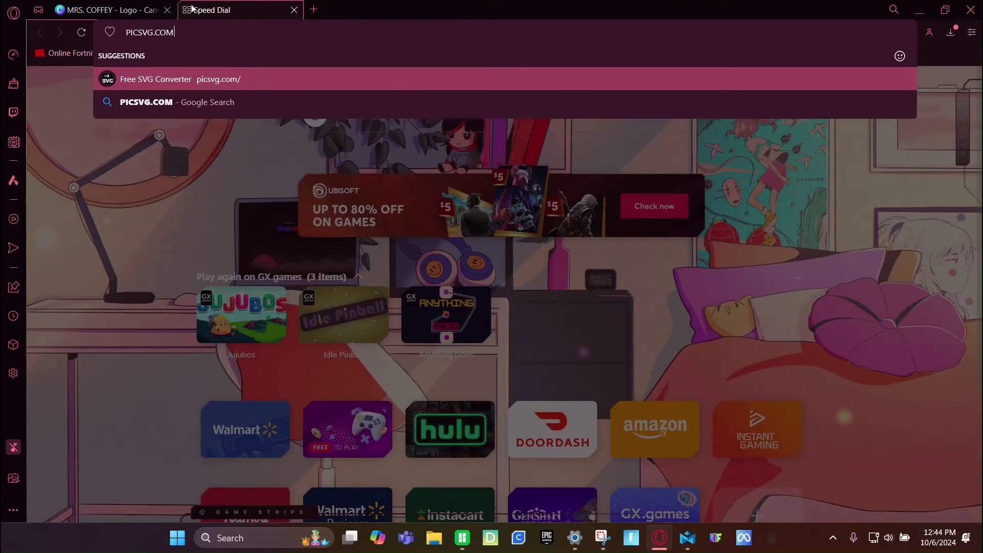
Upload the logo PNG to picsvg.com and convert it using the Internal 3 filter
key(Return)
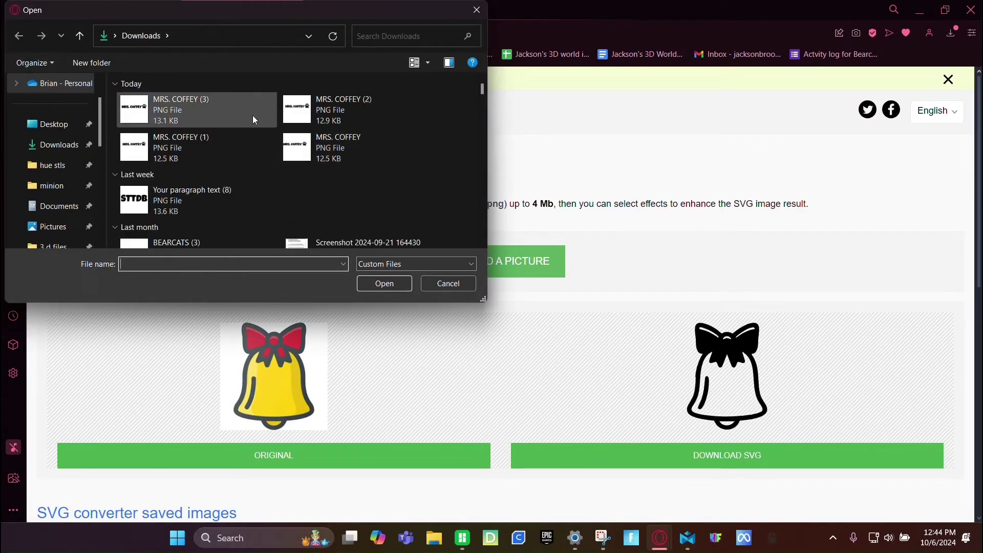
click(214, 109)
double_click(214, 110)
scroll(501, 245, down, 3)
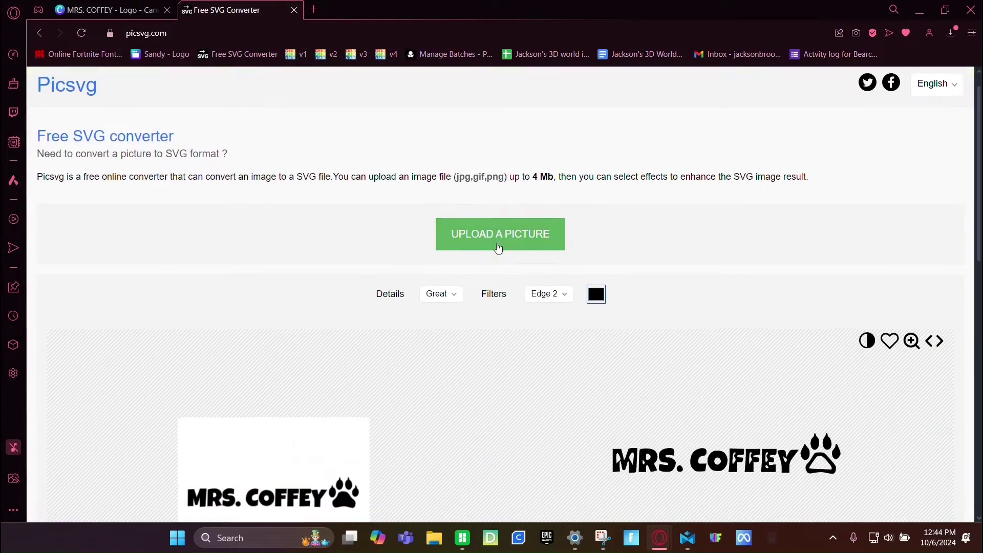
scroll(512, 220, down, 1)
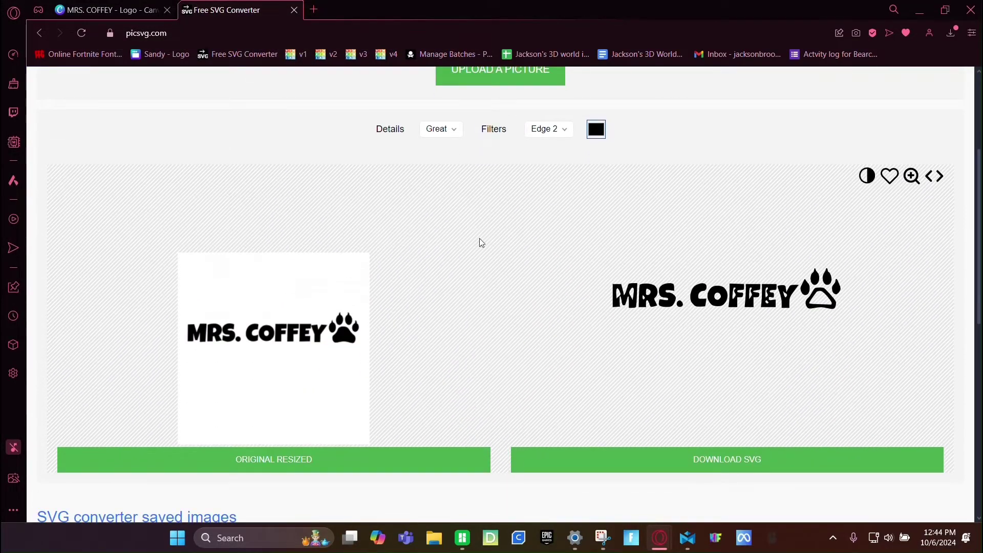
click(537, 129)
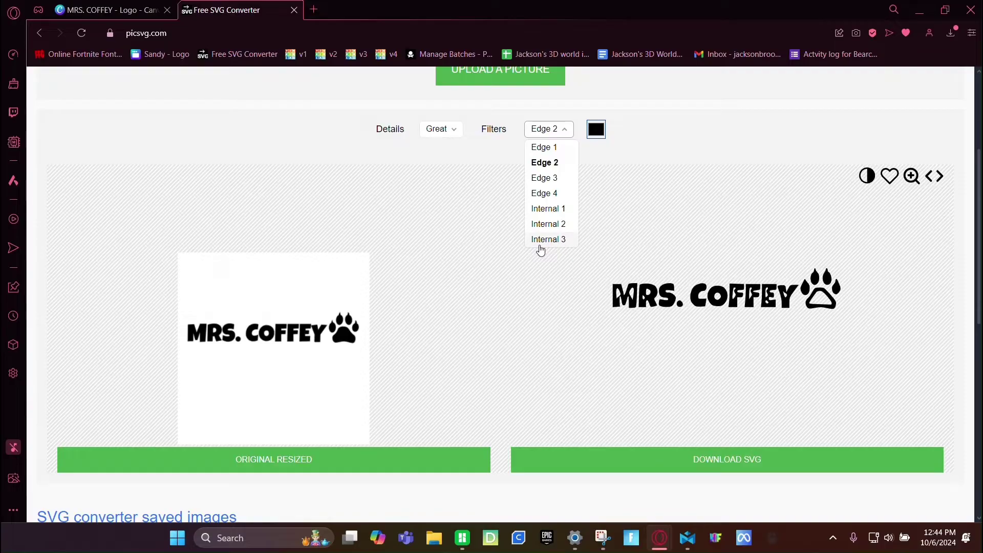
click(543, 239)
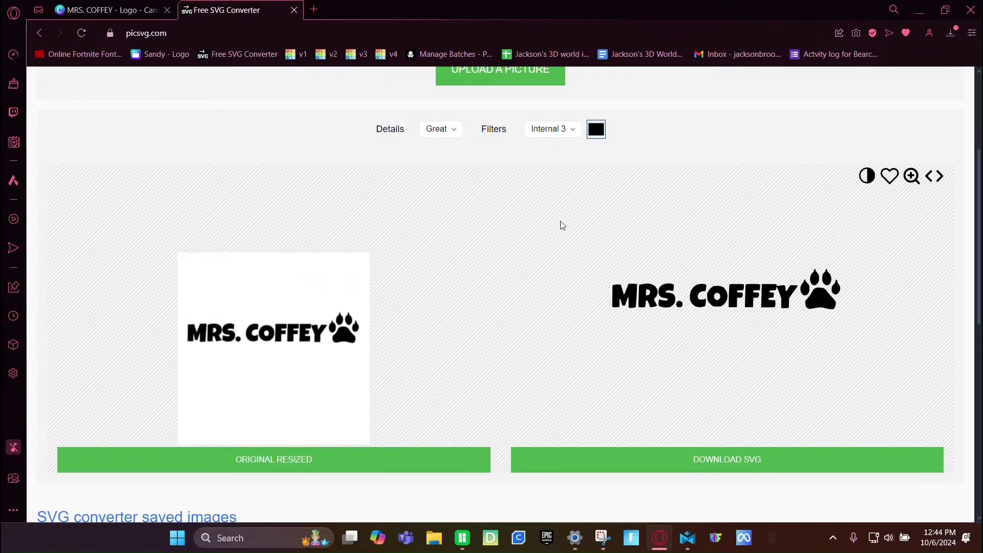
click(566, 458)
Download GG3oWJ01.svg, then create a new Tinkercad 3D design
click(607, 460)
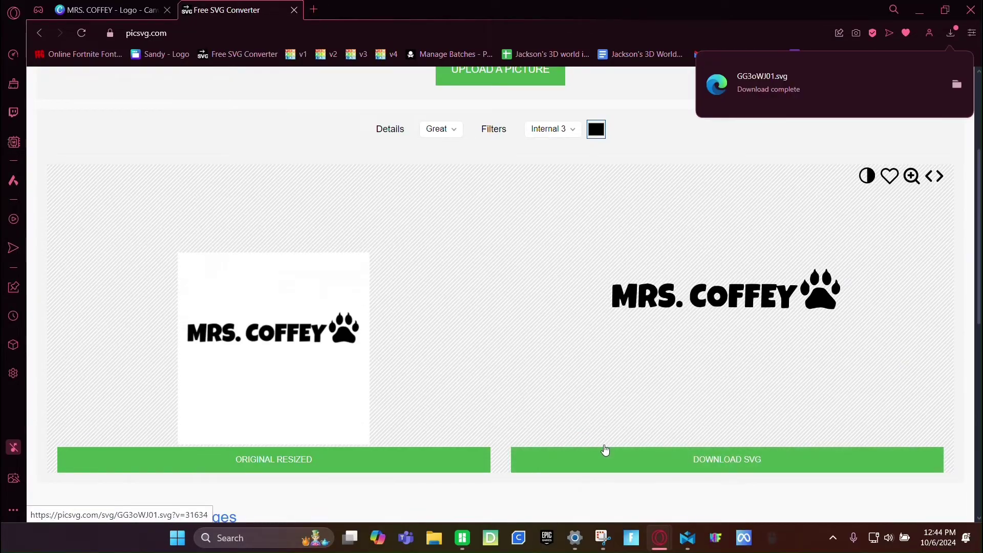
click(314, 11)
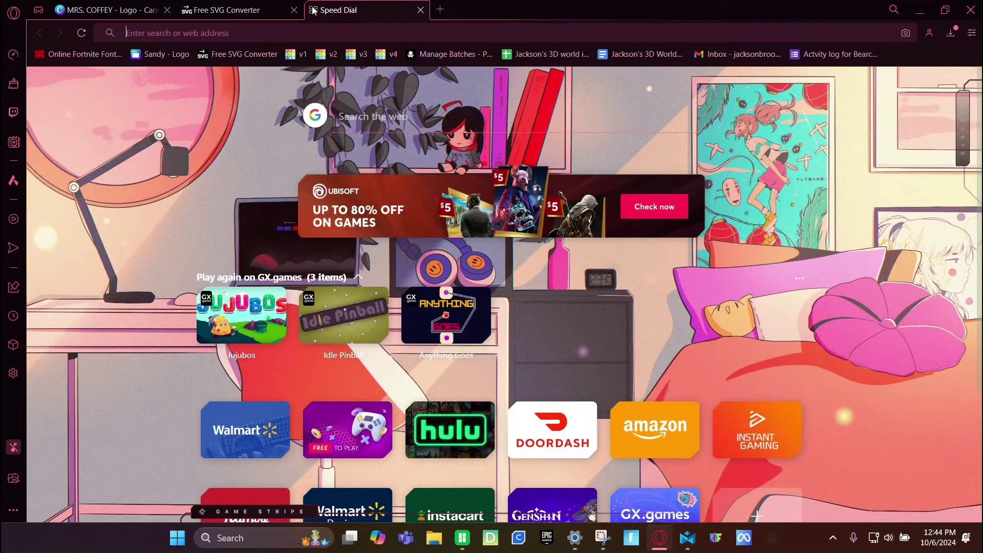
text(TI)
key(Return)
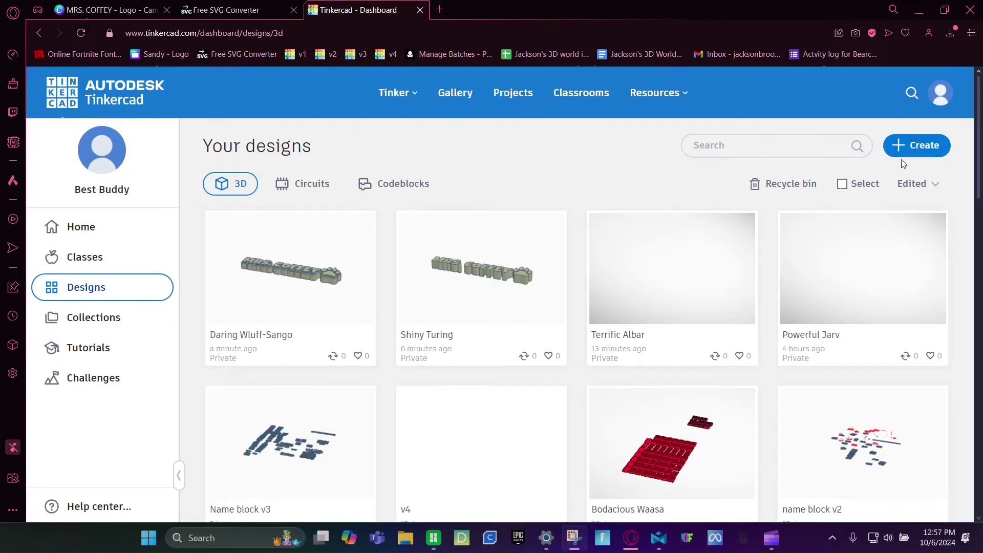
click(914, 146)
click(898, 182)
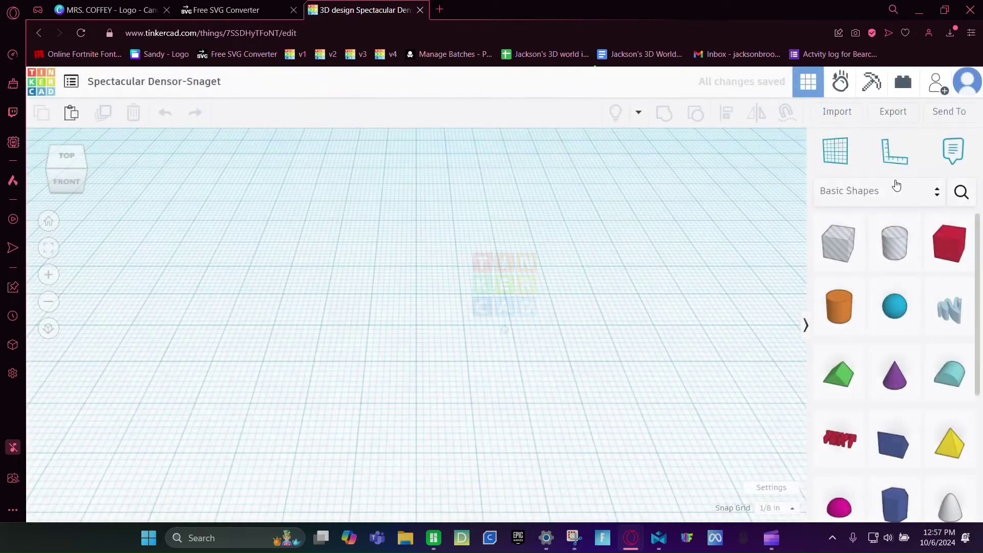
click(892, 173)
Place the ruler and import GG3oWJ01.svg, centred on Art, at width 178
click(324, 459)
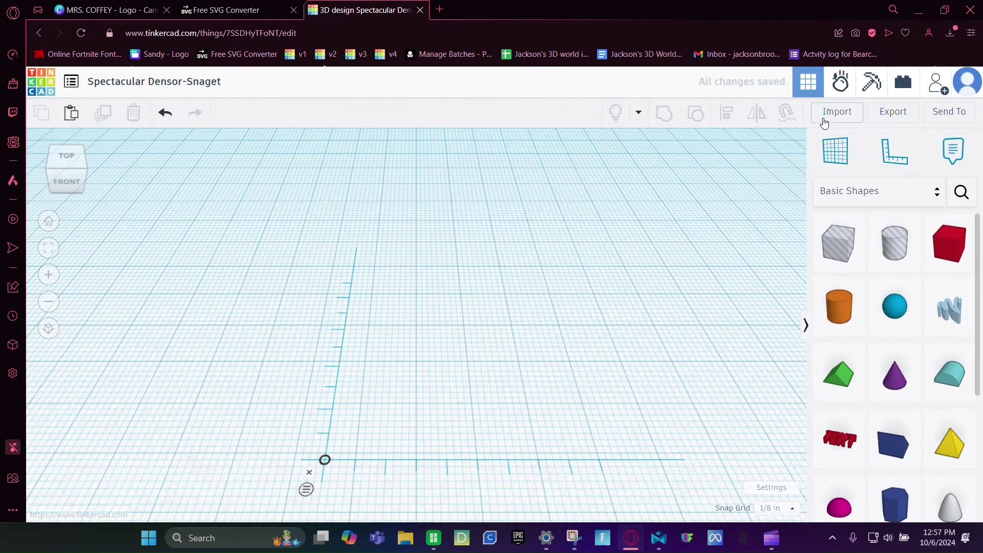
click(836, 111)
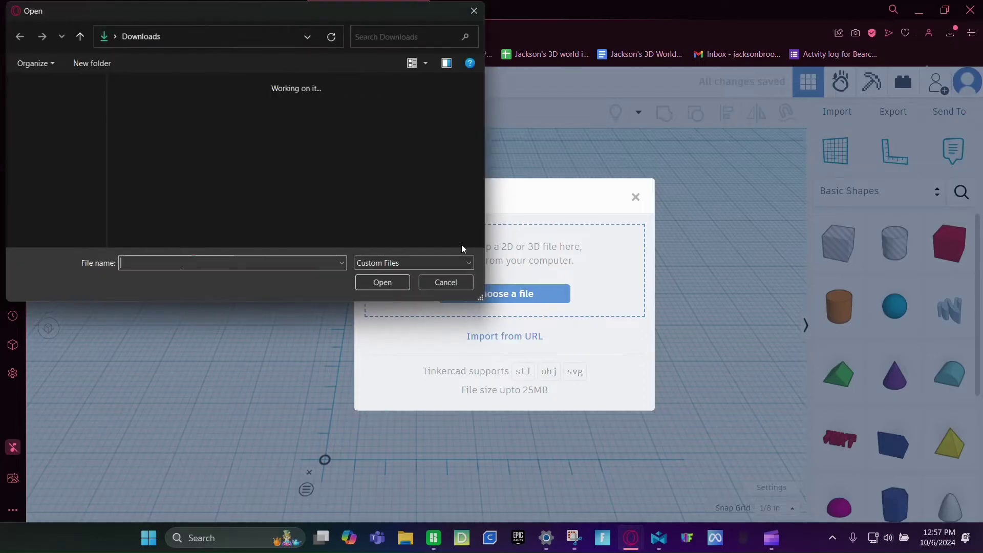
double_click(187, 96)
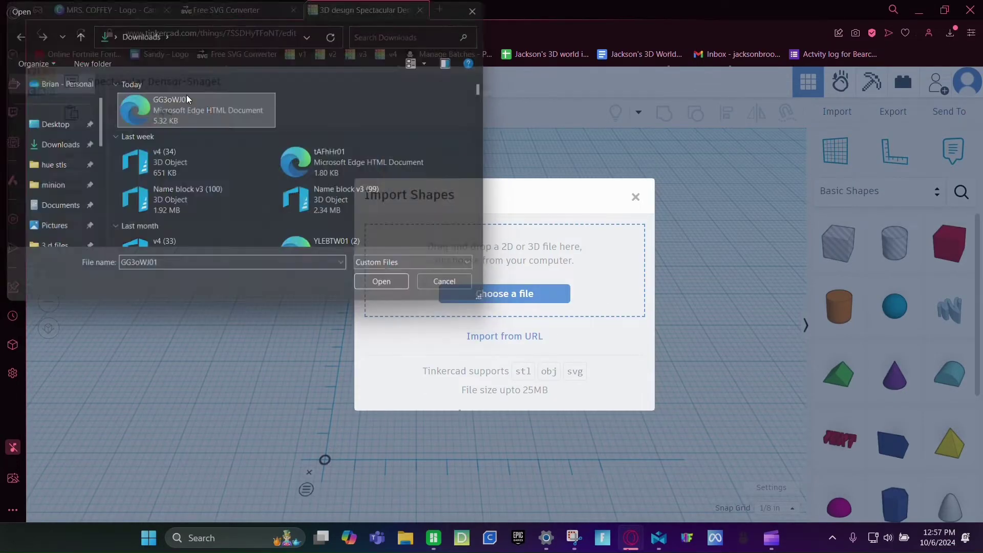
click(481, 280)
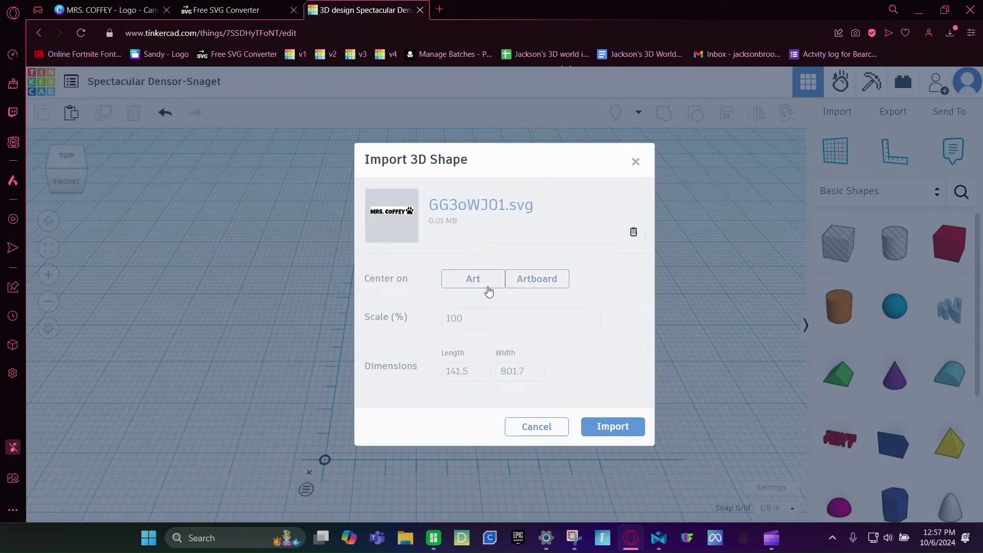
click(539, 373)
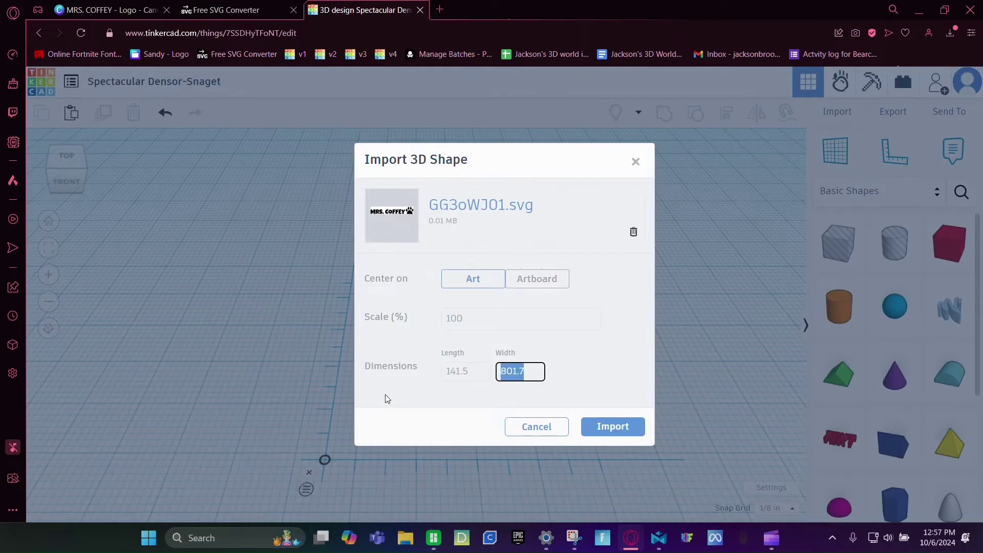
text(178)
click(631, 427)
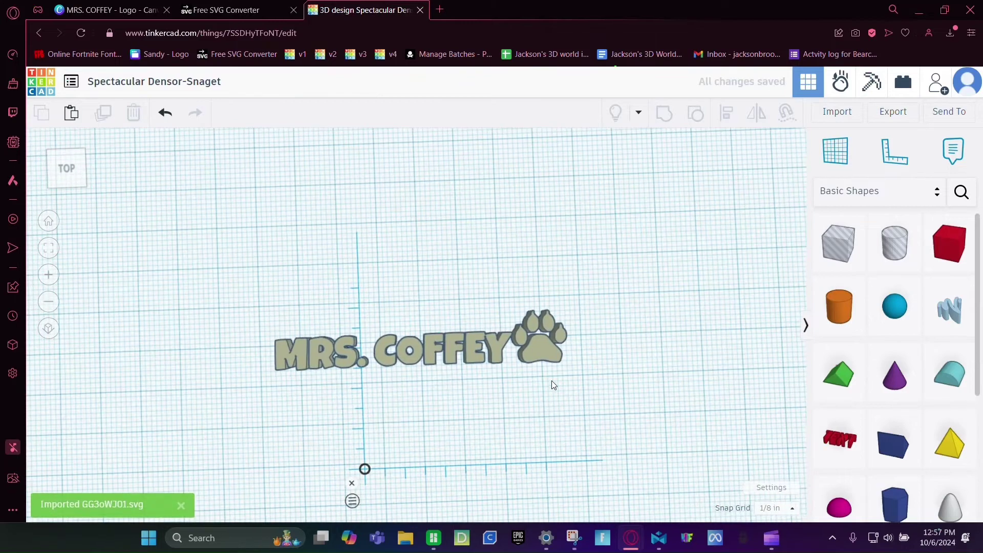
Raise the logo's import quality to 24 and lift it to elevation 0.54
click(543, 338)
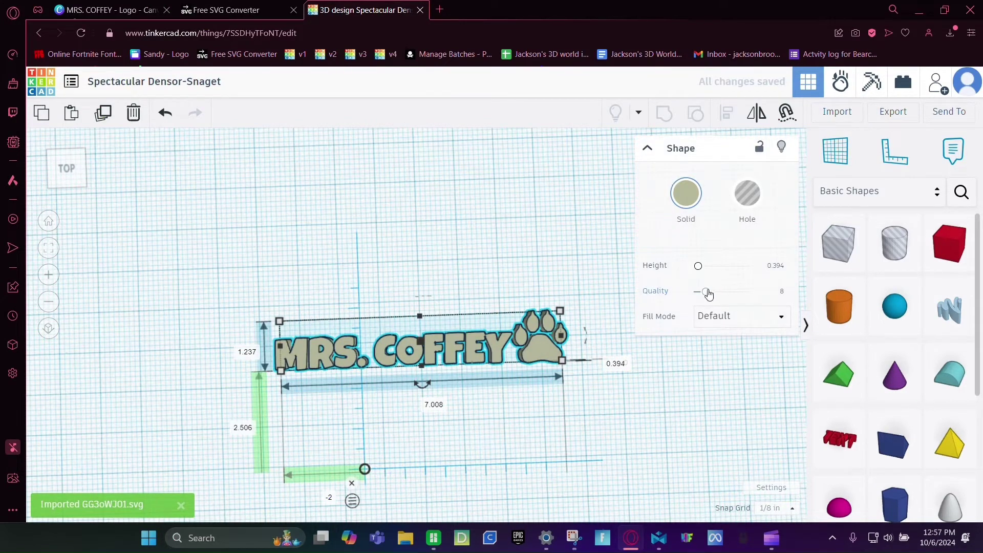
drag(708, 293, 811, 315)
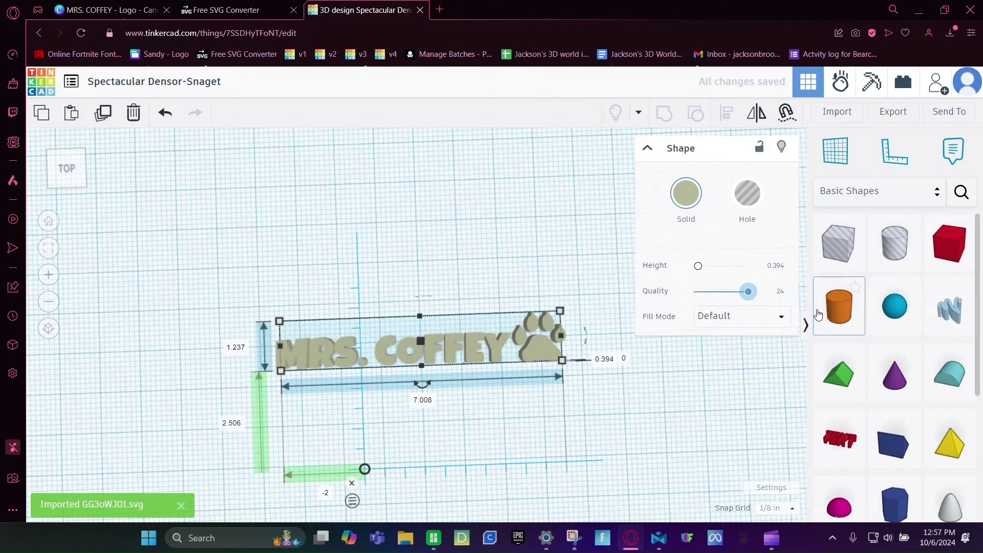
click(606, 361)
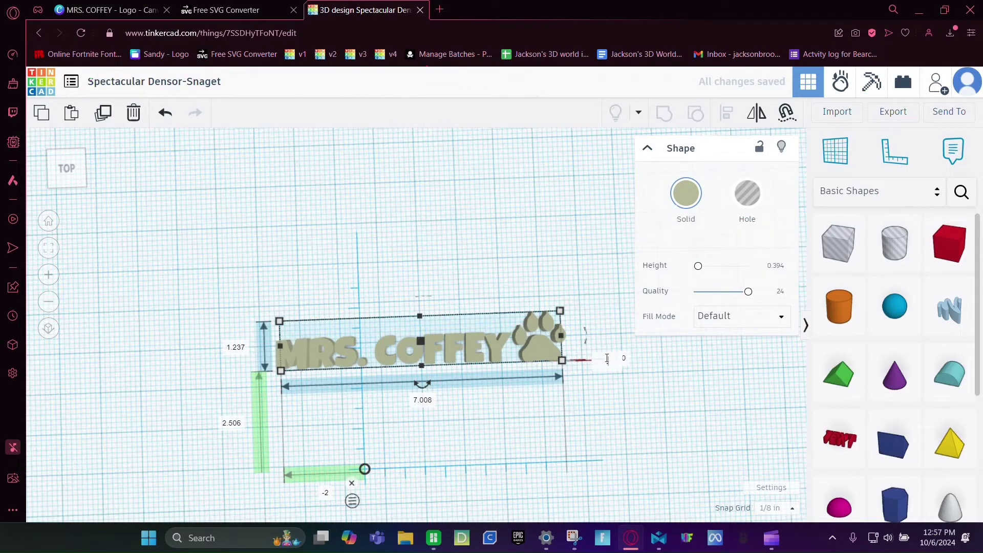
text(.54)
key(Return)
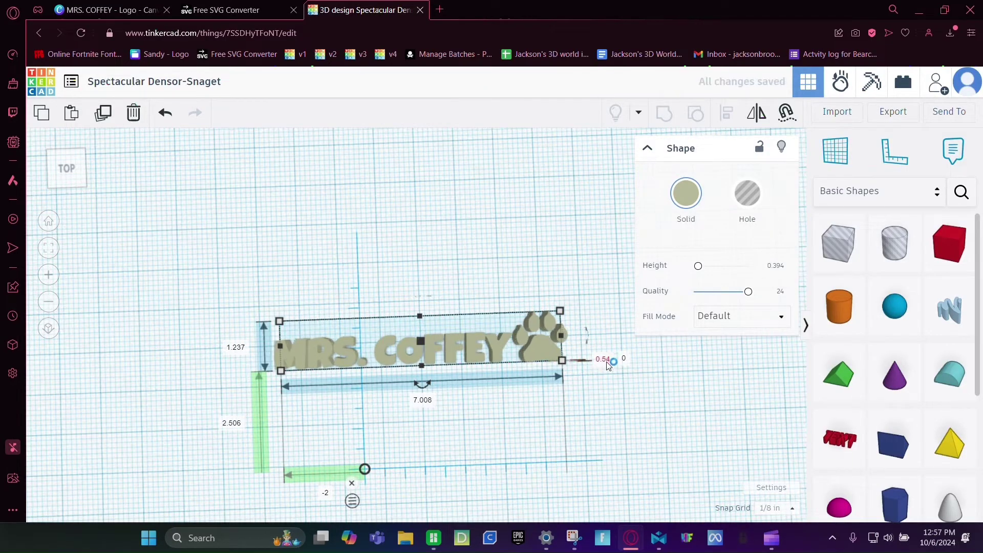
scroll(457, 394, up, 2)
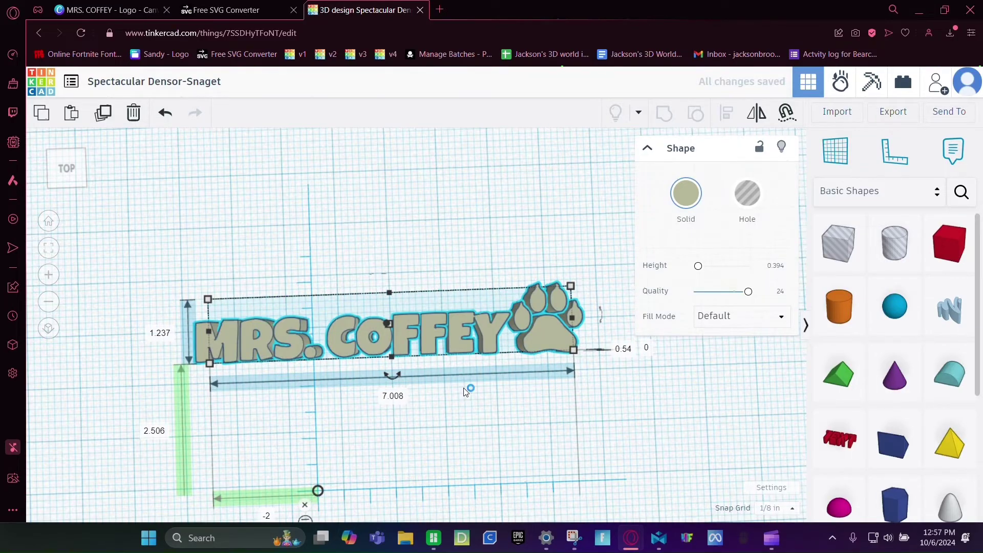
Duplicate the logo and set the copy's height to 0.47
key(ctrl+v)
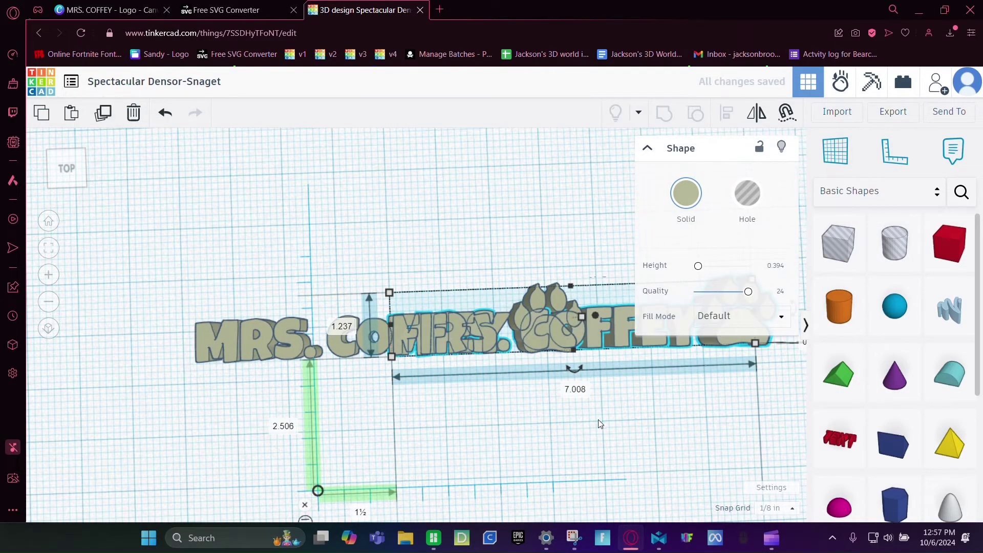
middle_drag(598, 423, 215, 460)
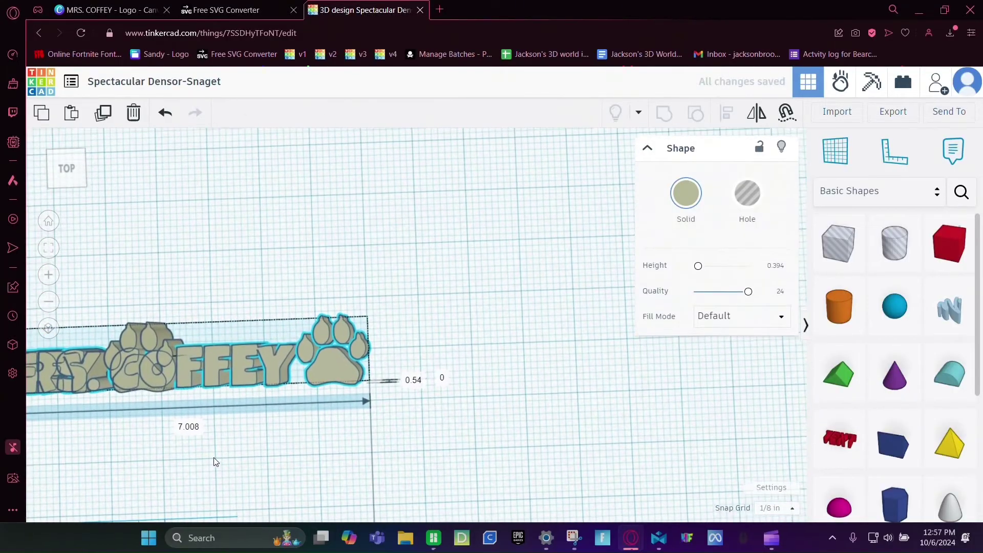
click(423, 383)
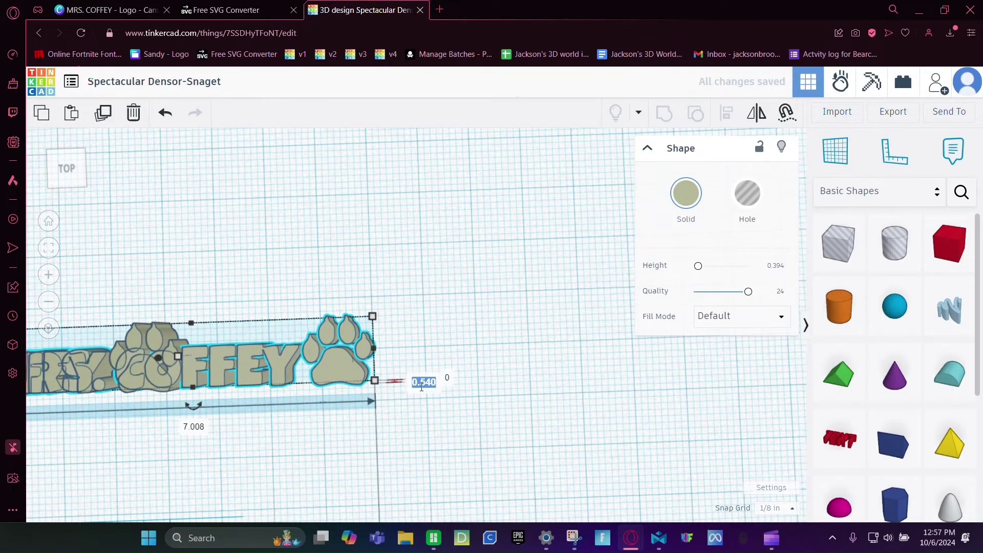
key(BackSpace)
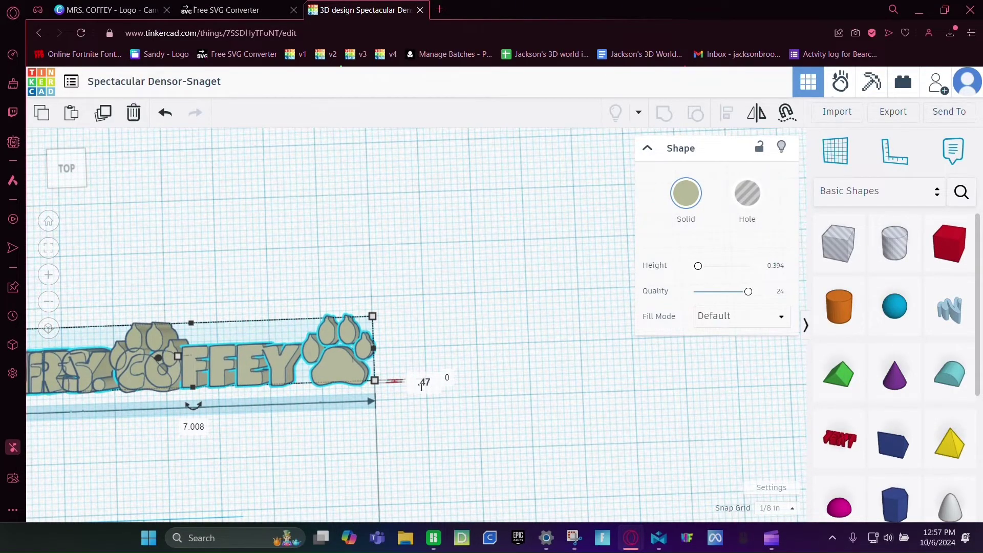
text(.47)
key(Return)
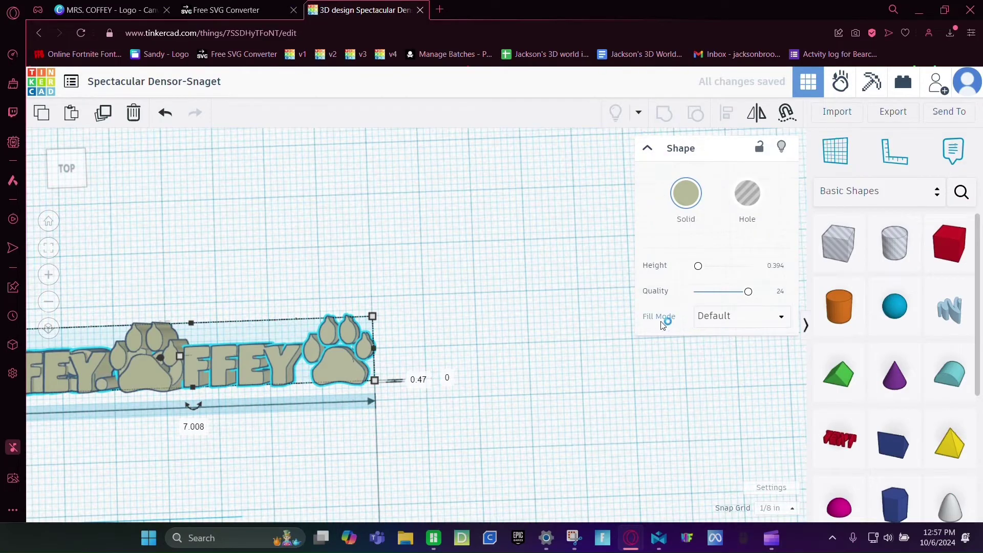
Switch the logo's fill mode to Silhouette
click(722, 321)
click(711, 359)
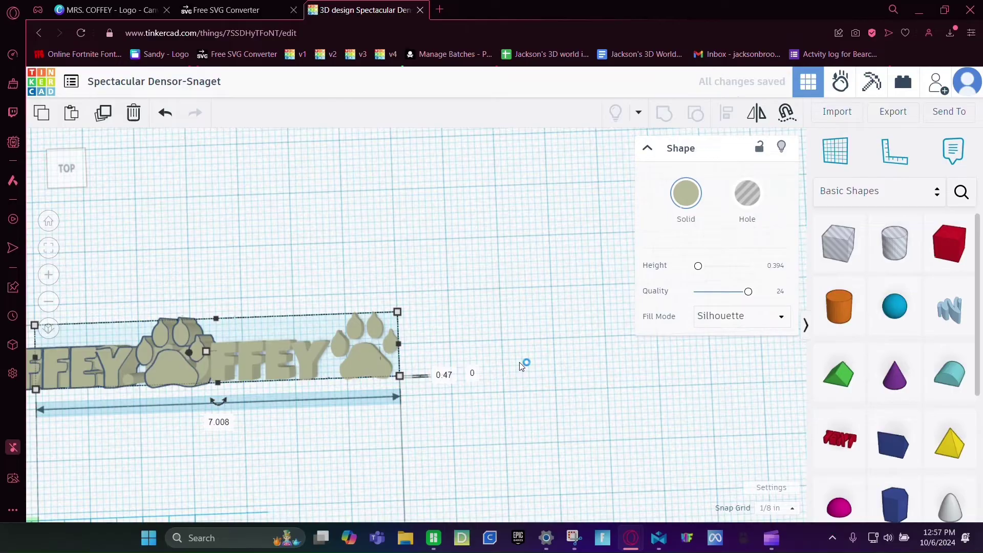
click(519, 363)
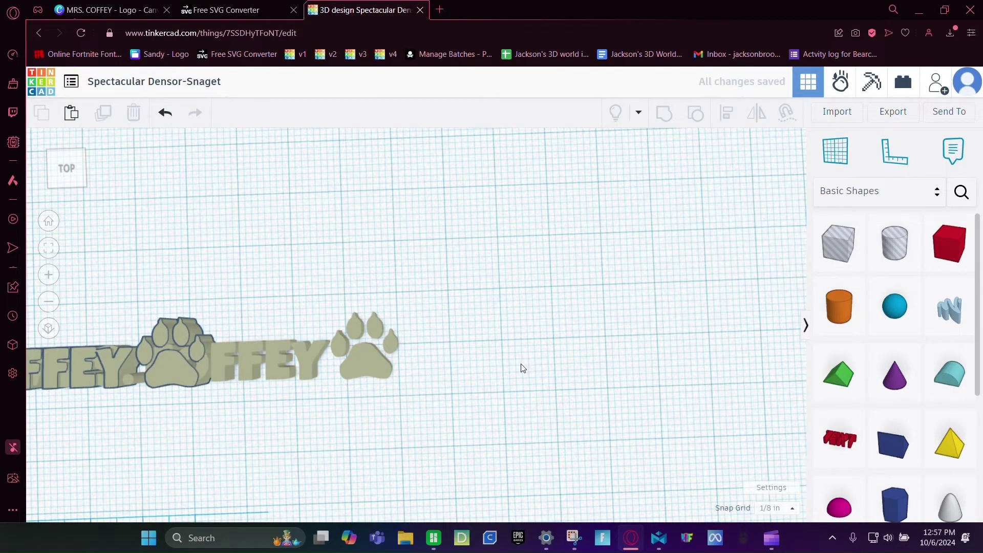
click(535, 373)
Give the other logo copy Outer Line fill with a 0.05 line width
middle_drag(535, 373, 498, 384)
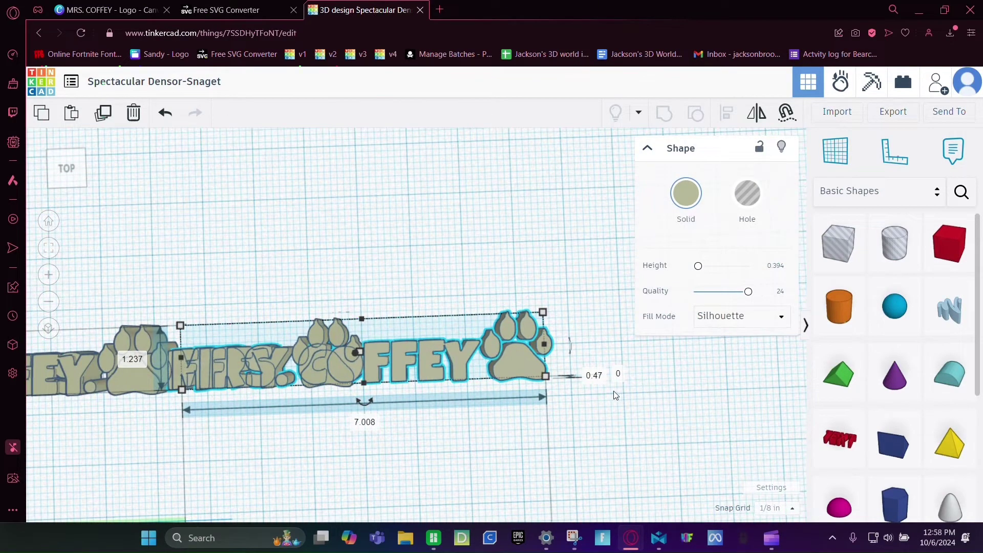
click(708, 325)
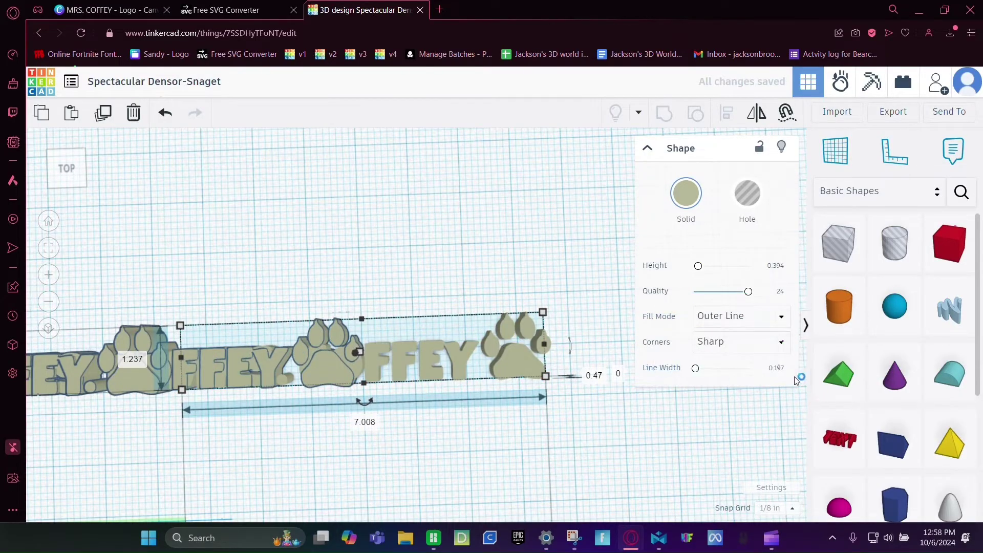
click(776, 368)
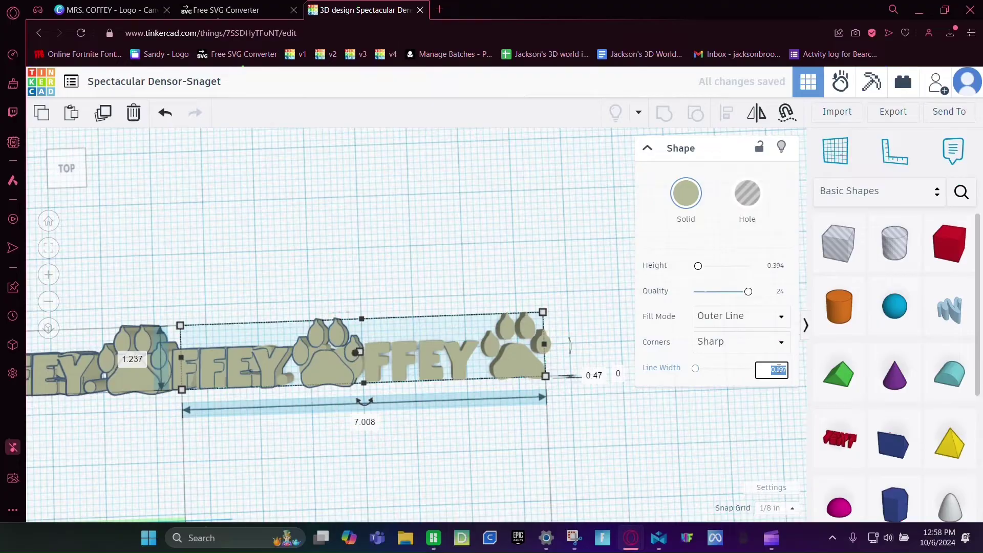
text(15)
key(Return)
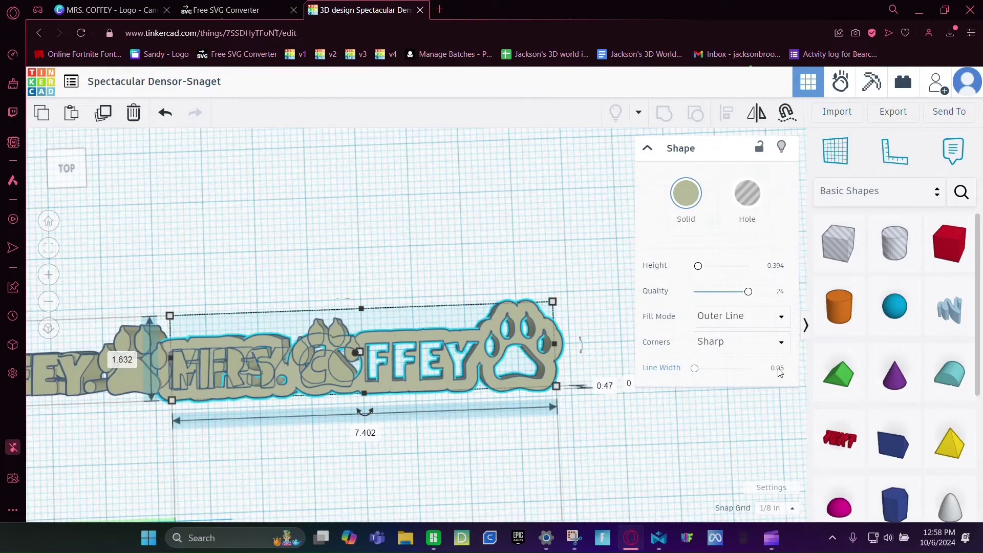
Duplicate the outlined logo copy
middle_drag(545, 418, 479, 431)
click(480, 432)
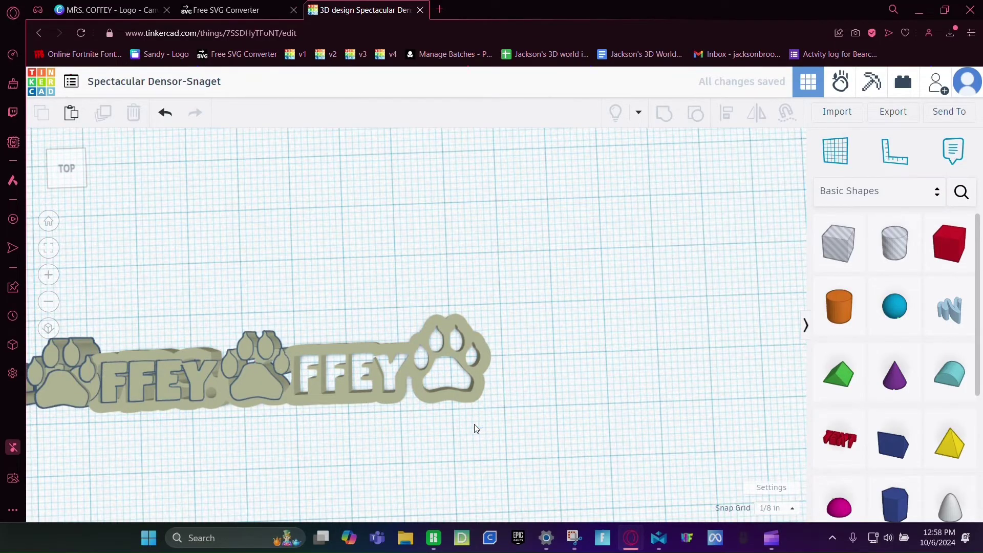
middle_drag(476, 429, 377, 433)
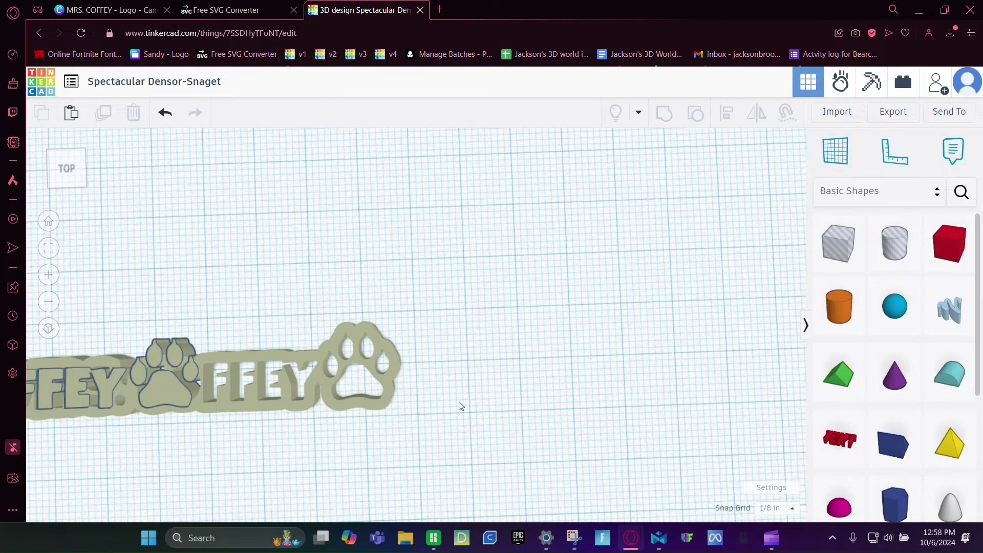
key(ctrl+v)
middle_drag(672, 420, 471, 422)
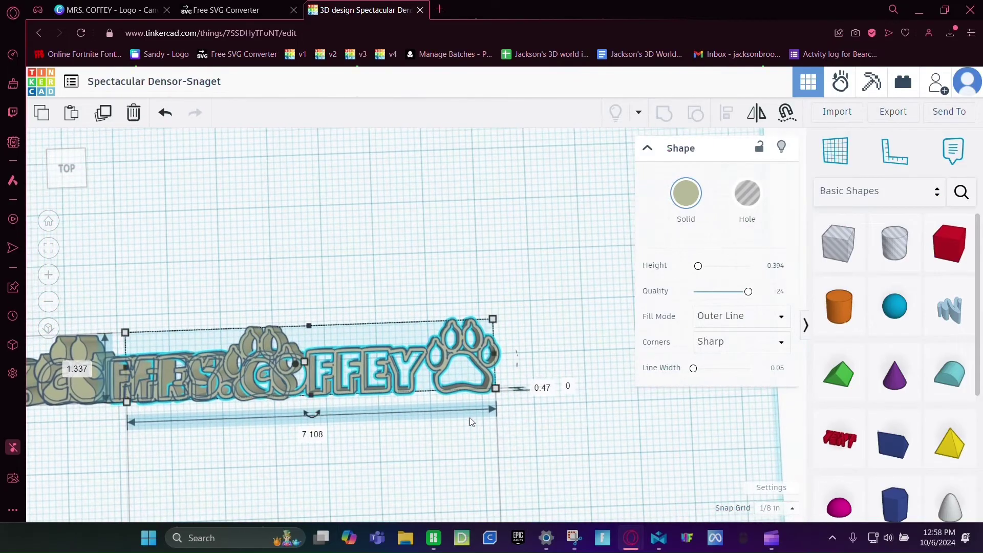
Set the duplicated outline's height to 0.4 and its line width to 0.1
click(542, 388)
text(4)
key(Return)
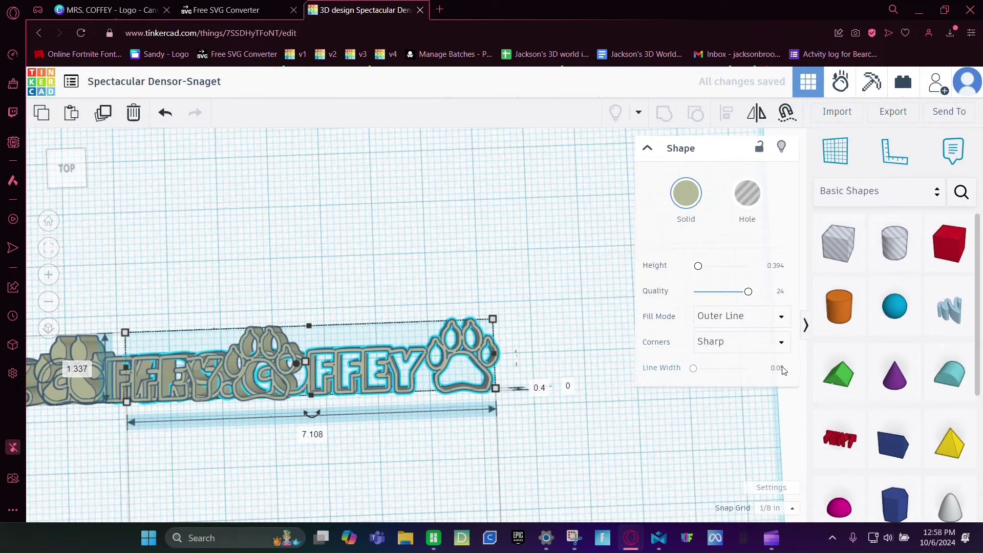
click(777, 368)
text(0.1)
key(Return)
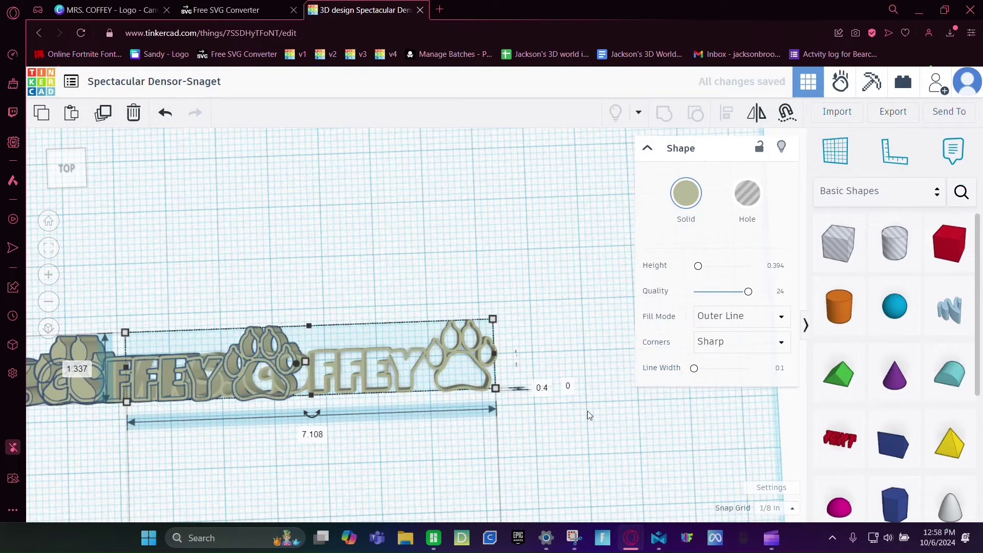
Fit the view and select all four logo layers
click(588, 411)
key(f)
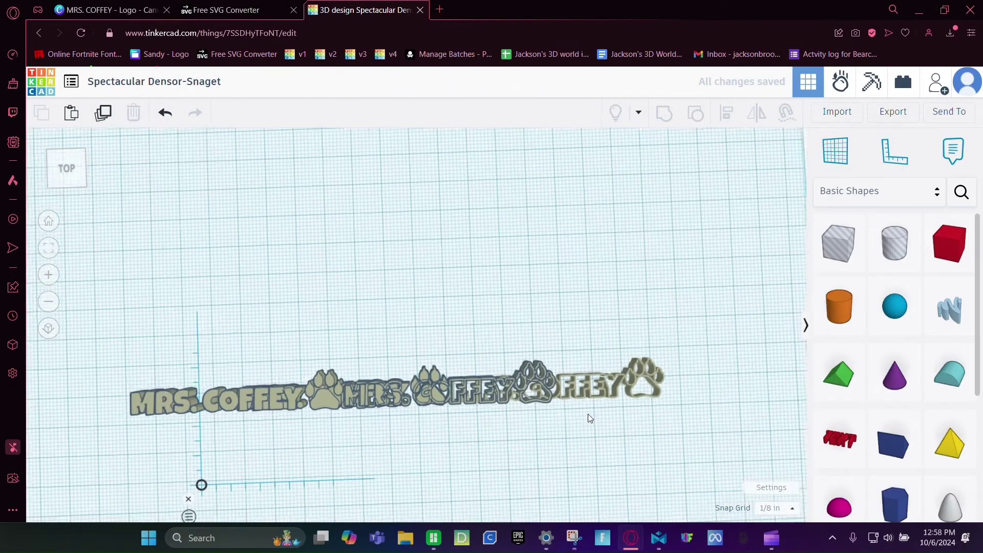
drag(97, 367, 733, 349)
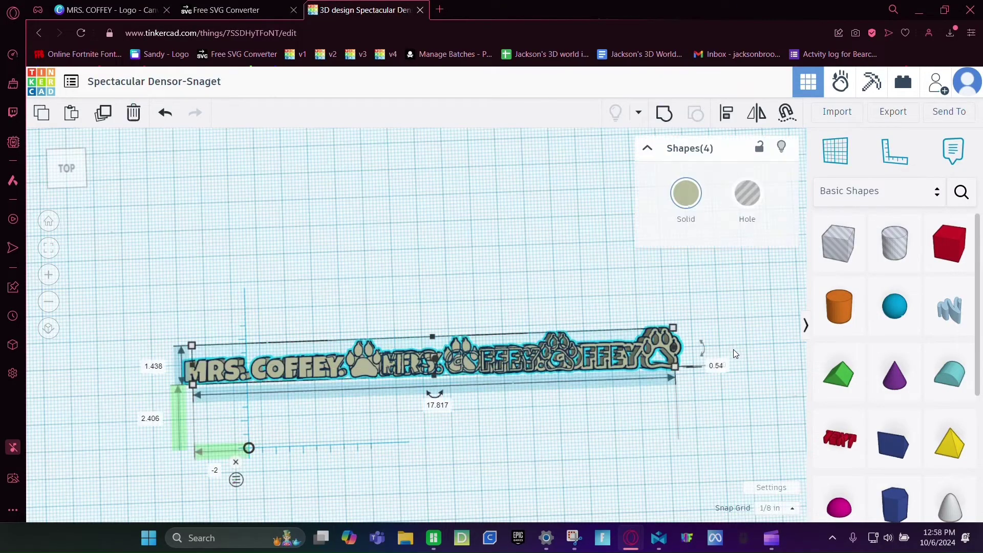
Align the four layers centred horizontally and zoom in on the stacked sign
click(736, 112)
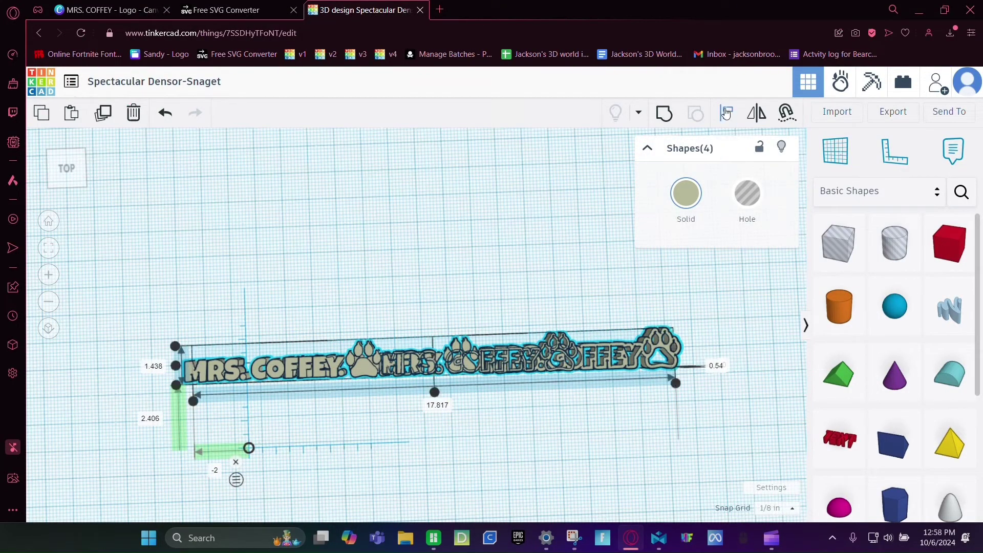
click(435, 392)
click(500, 430)
scroll(394, 382, up, 5)
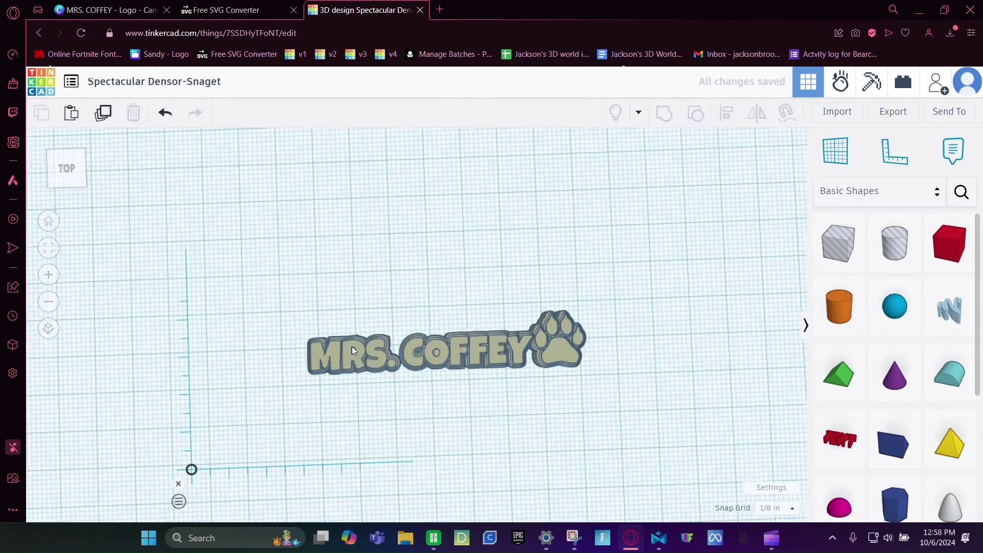
scroll(380, 349, up, 5)
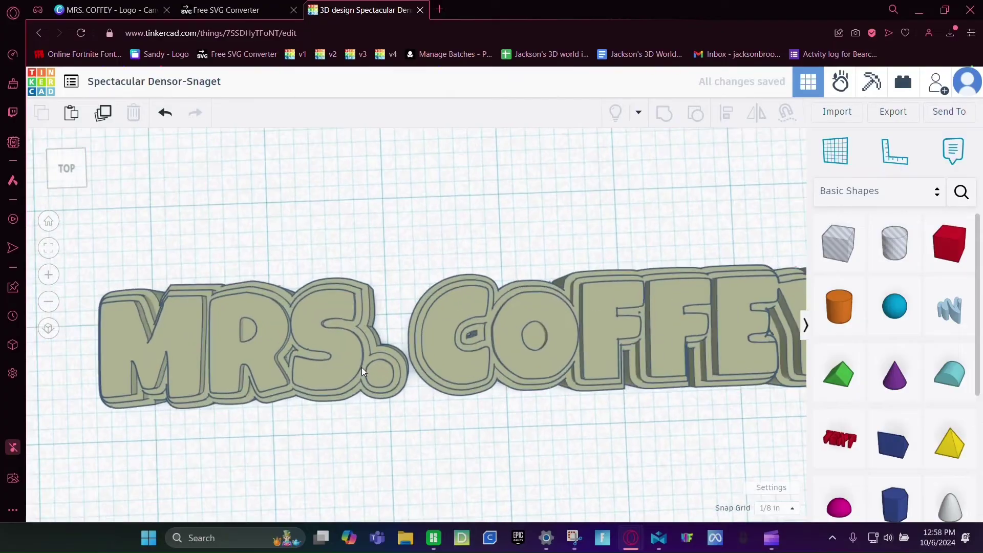
scroll(409, 367, up, 2)
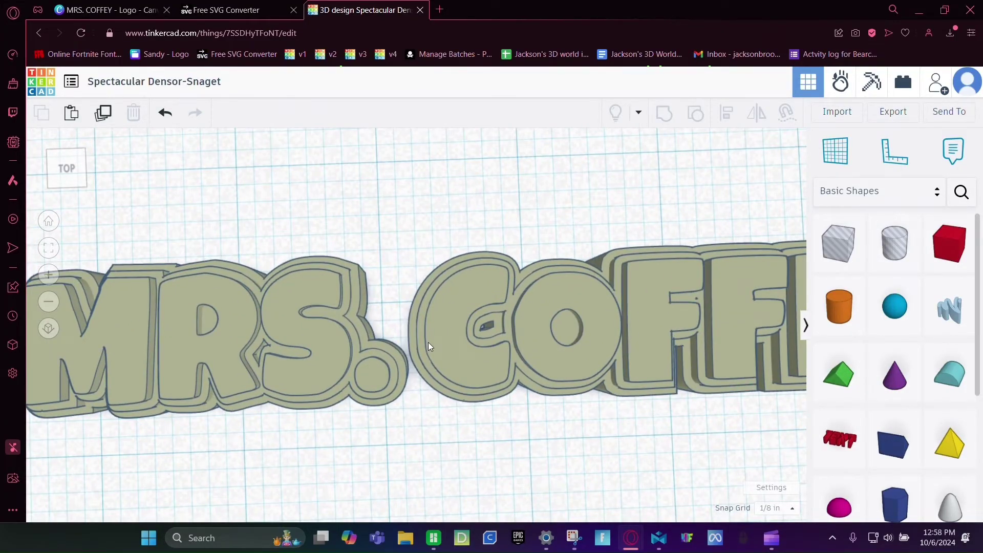
Add a red box with a 0.4 value and move it down over the S.C letters
drag(950, 243, 382, 209)
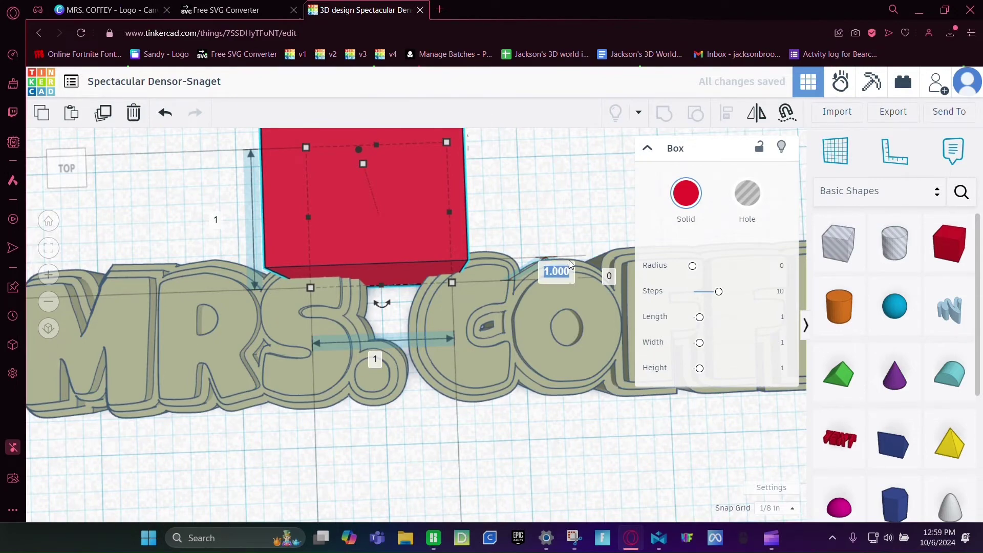
text(0.4)
key(Return)
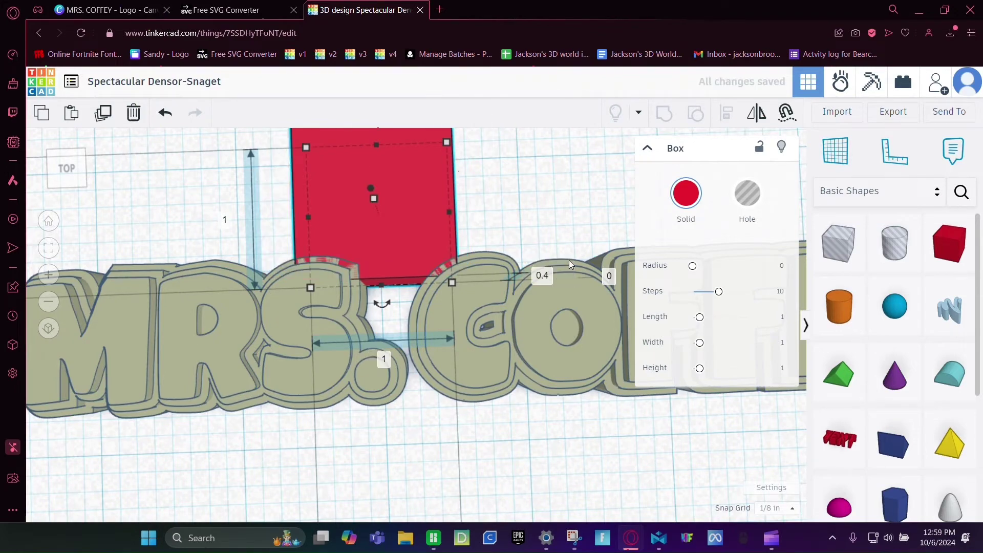
drag(362, 209, 447, 366)
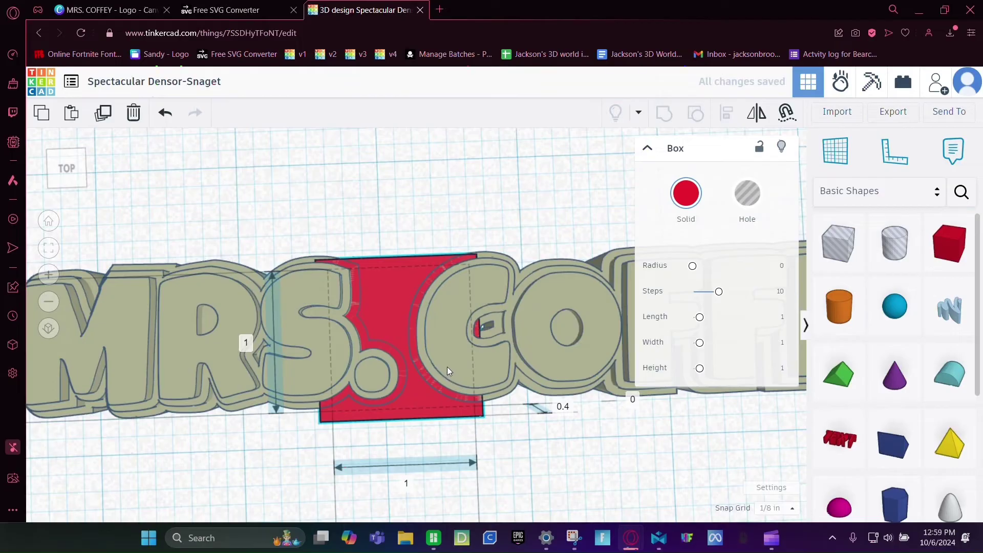
Resize the red box to ⅝ deep and 1⅜ wide so it reaches CO, then deselect it
drag(404, 412, 404, 355)
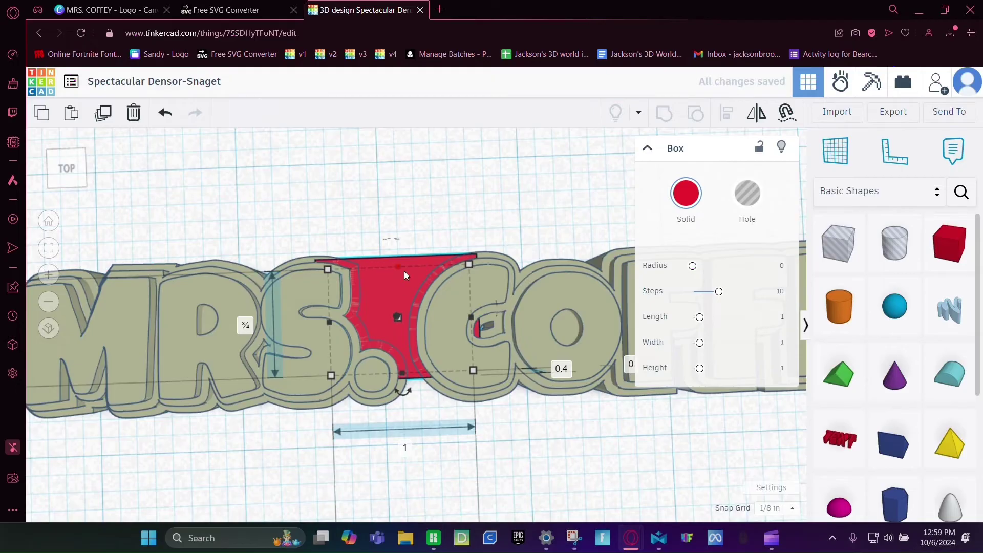
drag(404, 272, 401, 282)
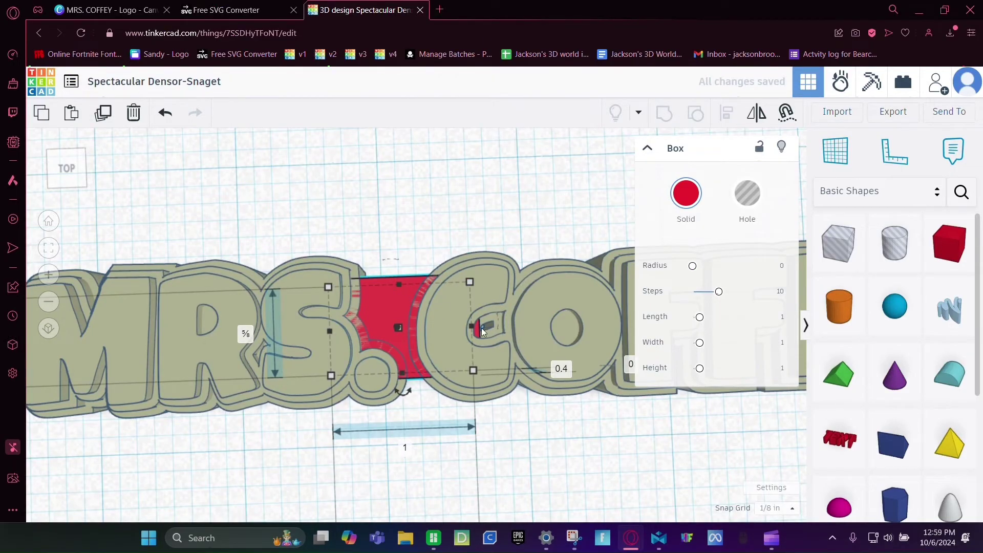
drag(469, 328, 501, 319)
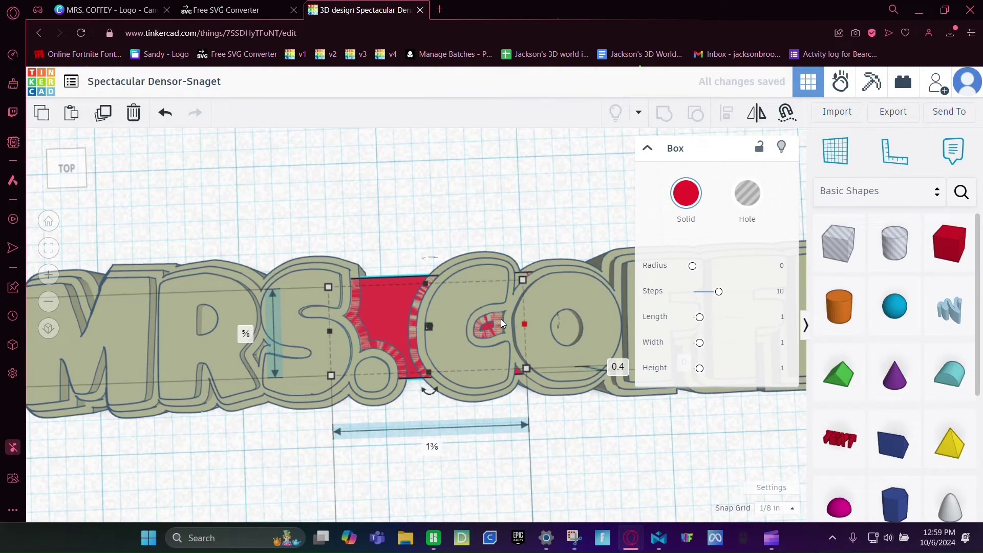
scroll(500, 319, down, 10)
click(487, 371)
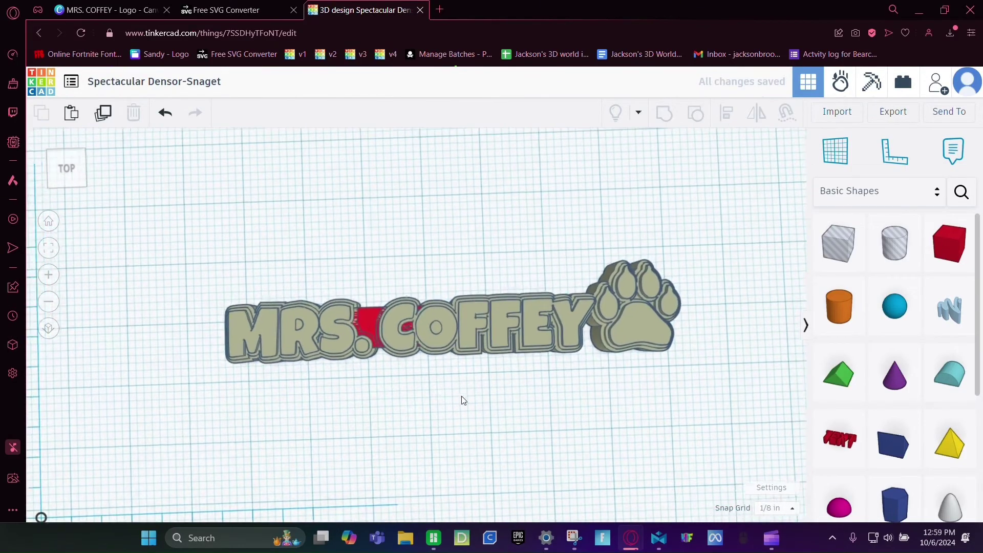
Select all five sign shapes and download them as an STL file
middle_drag(462, 400, 442, 420)
drag(163, 288, 663, 396)
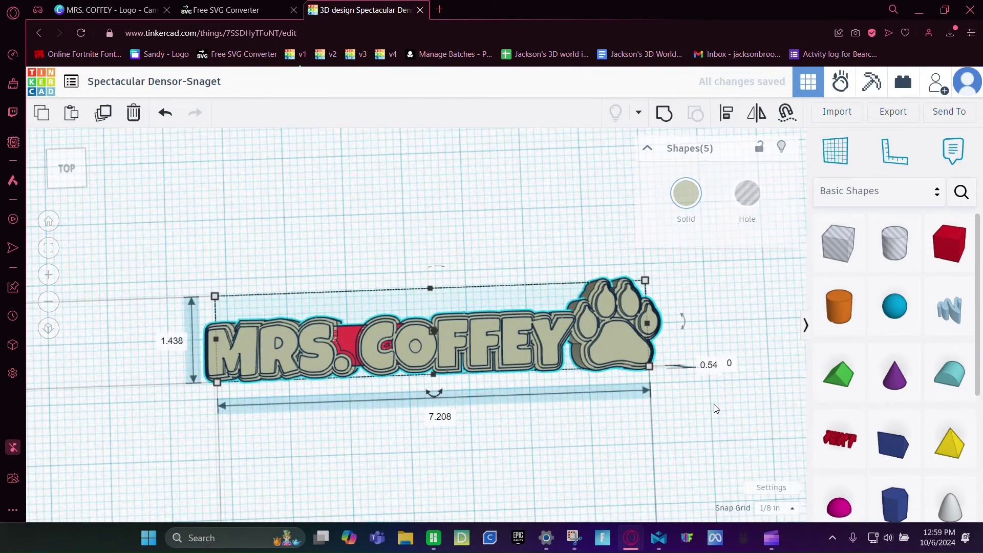
click(892, 112)
click(600, 320)
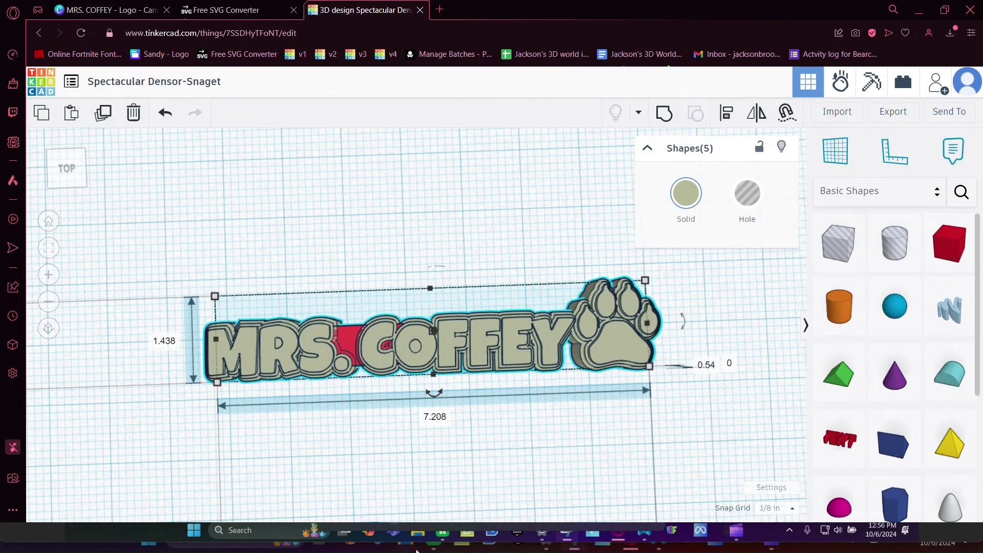
click(435, 546)
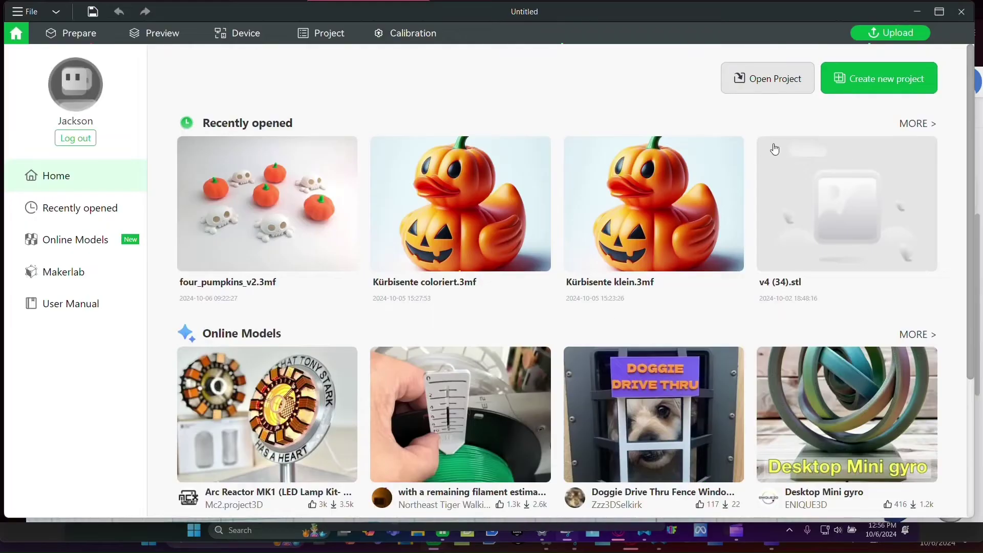
Create a new Bambu Studio project and import Spectacular Densor-Snaget.stl onto the plate
click(853, 87)
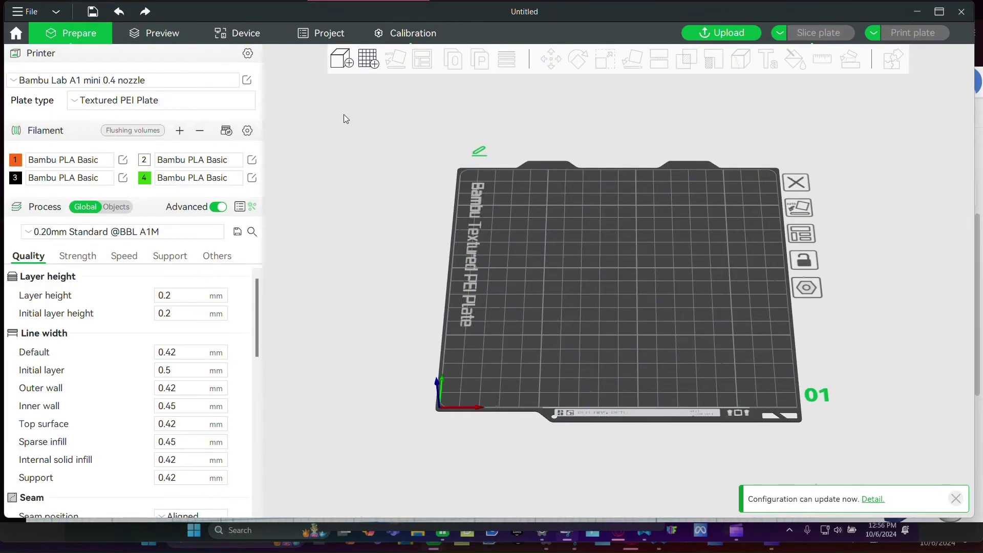
click(341, 54)
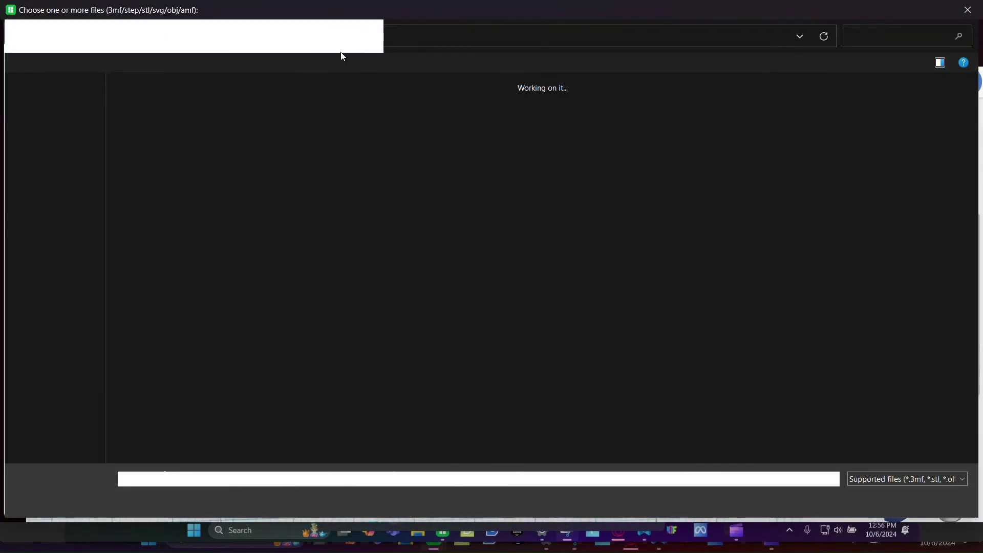
double_click(233, 106)
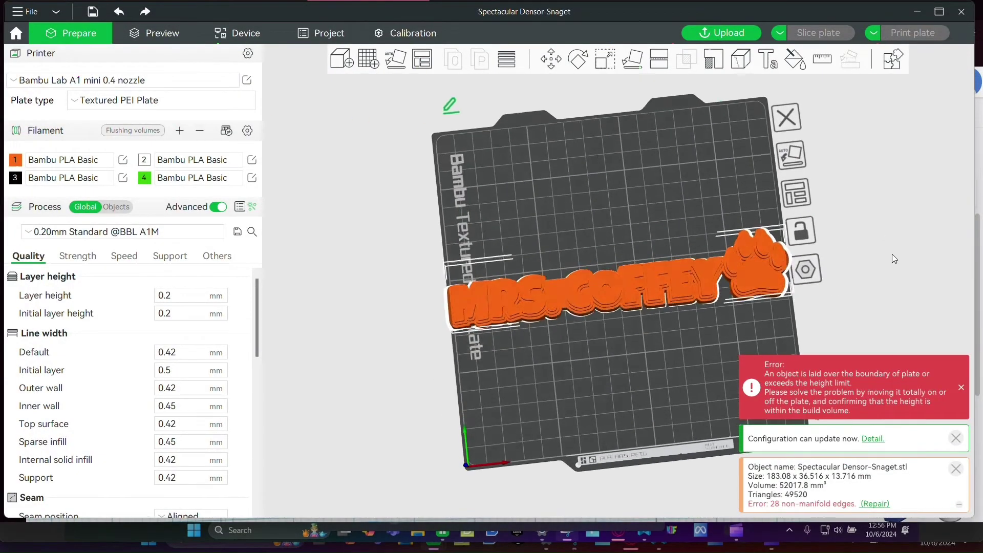
Rotate the sign about 26° around the vertical axis so it fits the plate
drag(713, 301, 719, 293)
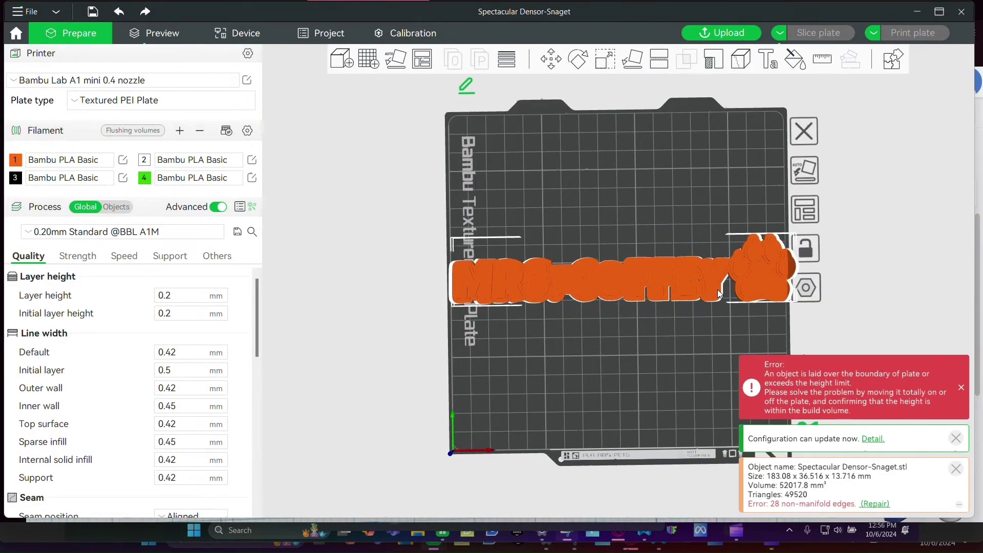
click(588, 58)
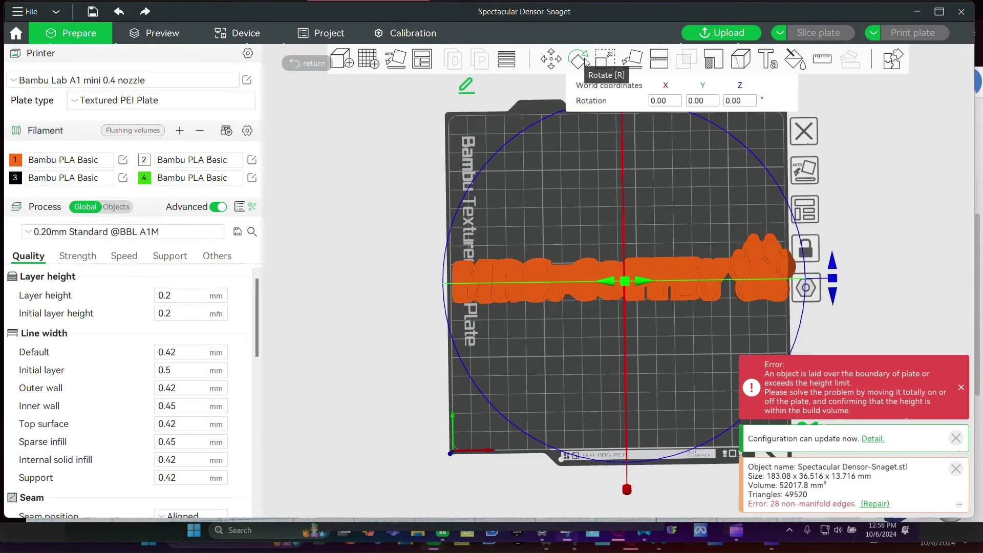
drag(832, 267, 722, 173)
click(893, 188)
Remove the unused fourth filament, leaving three filament slots
drag(916, 234, 851, 207)
click(199, 130)
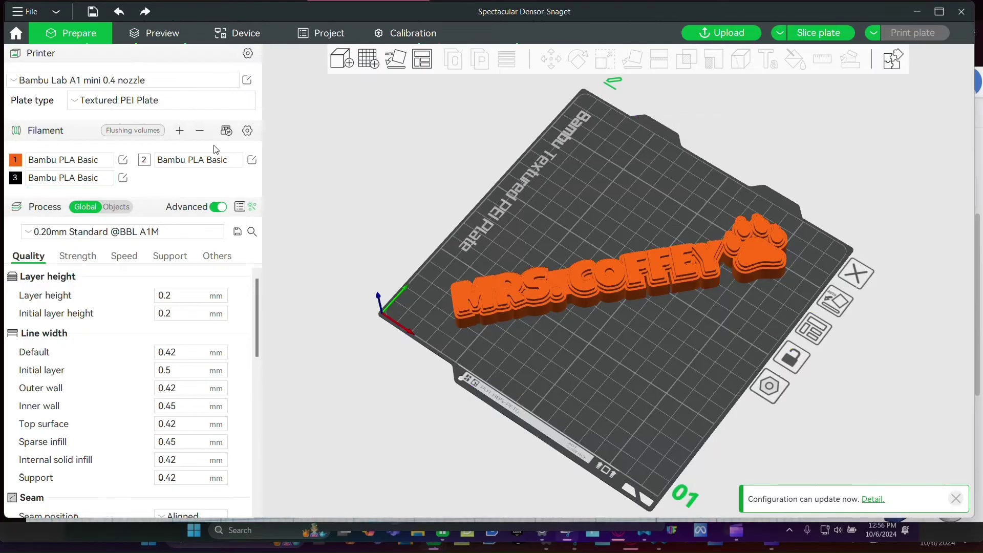
drag(674, 389, 615, 373)
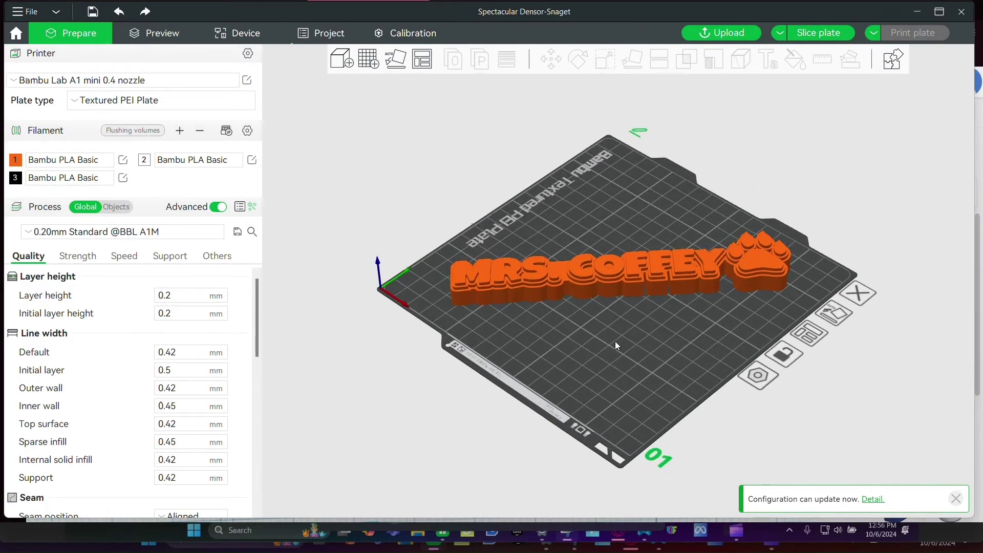
Start Color Painting on the sign using Height range mode set to 8.00
click(671, 251)
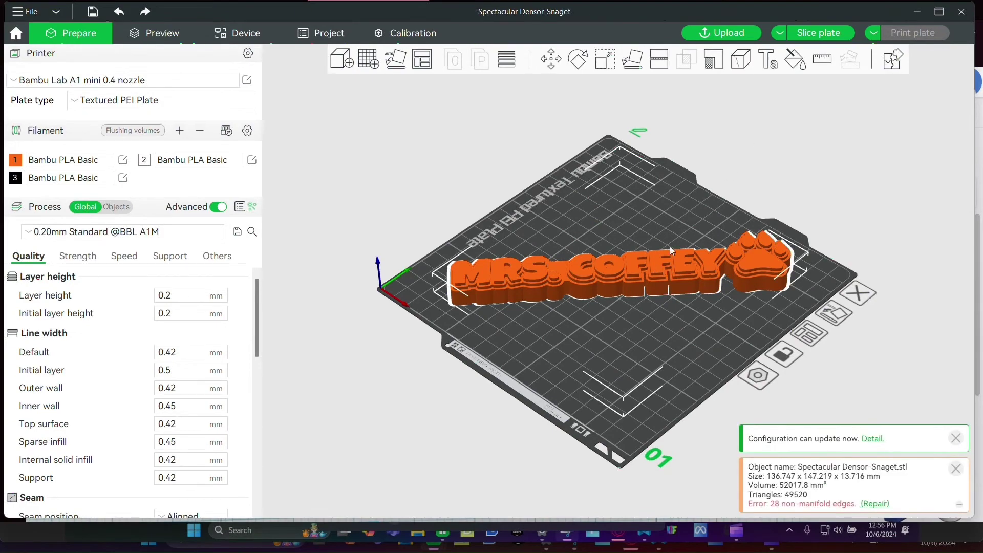
click(794, 61)
mouse_move(669, 315)
mouse_down()
mouse_move(634, 361)
mouse_move(644, 331)
mouse_up()
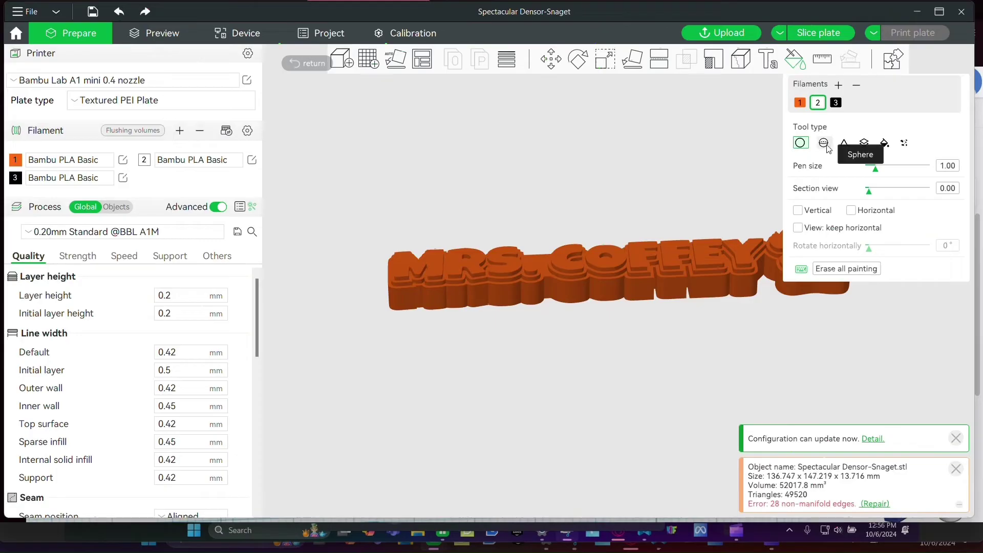
click(864, 143)
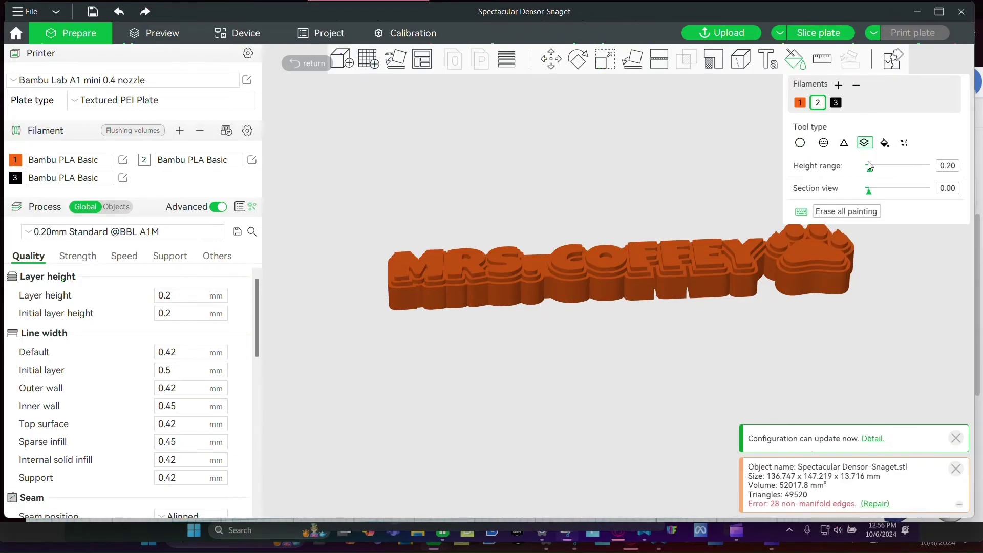
drag(887, 171, 953, 169)
scroll(554, 347, up, 10)
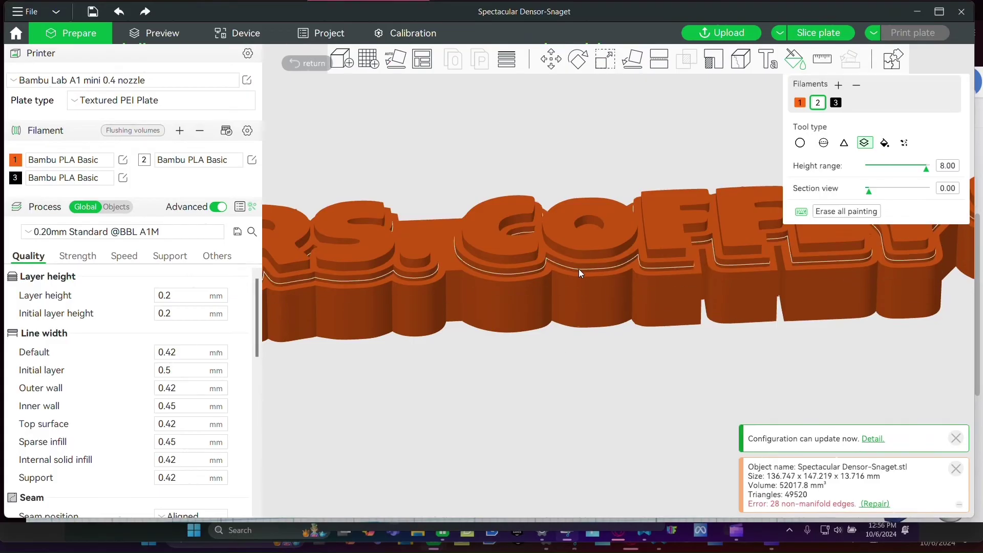
scroll(578, 268, up, 3)
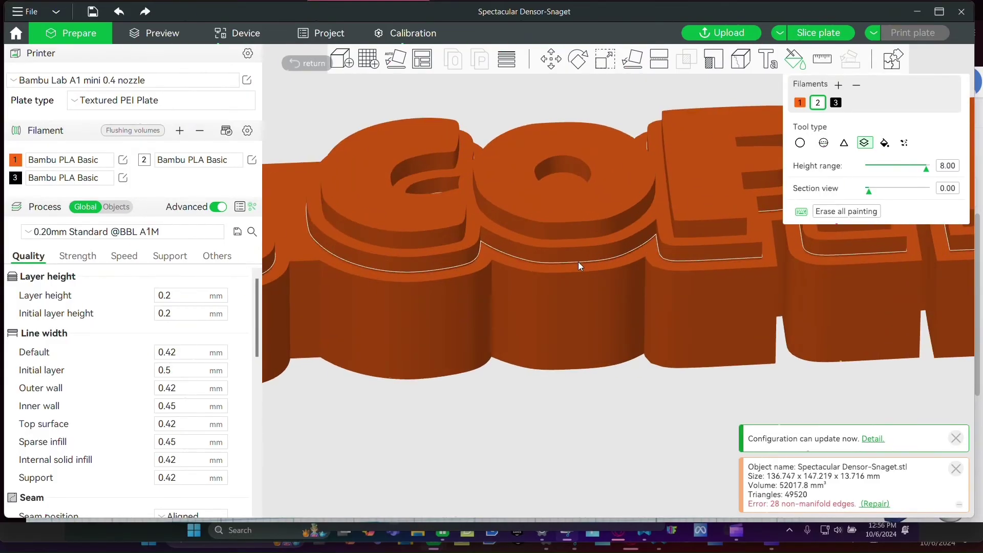
Paint the middle layers white with filament 2 and the top layers black with filament 3
click(579, 263)
key(3)
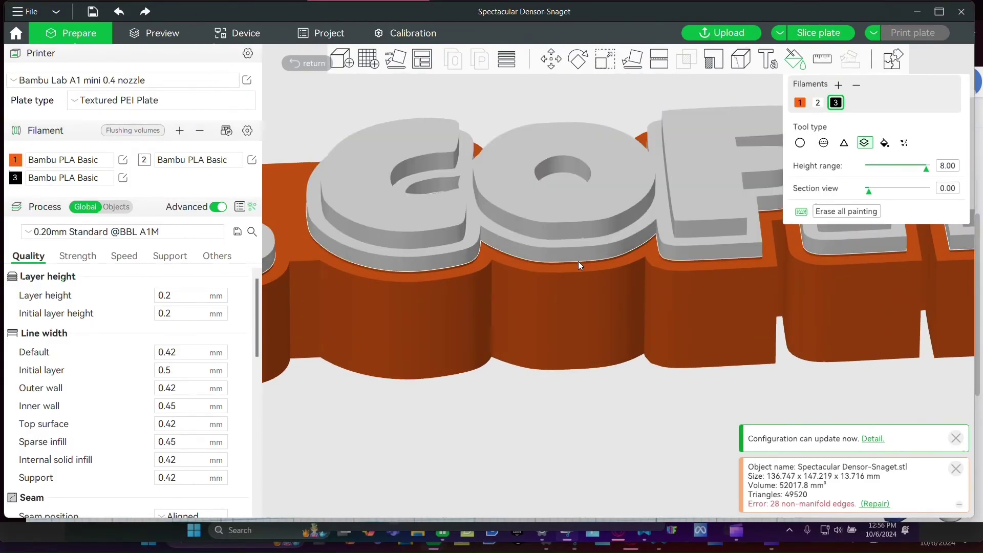
click(573, 235)
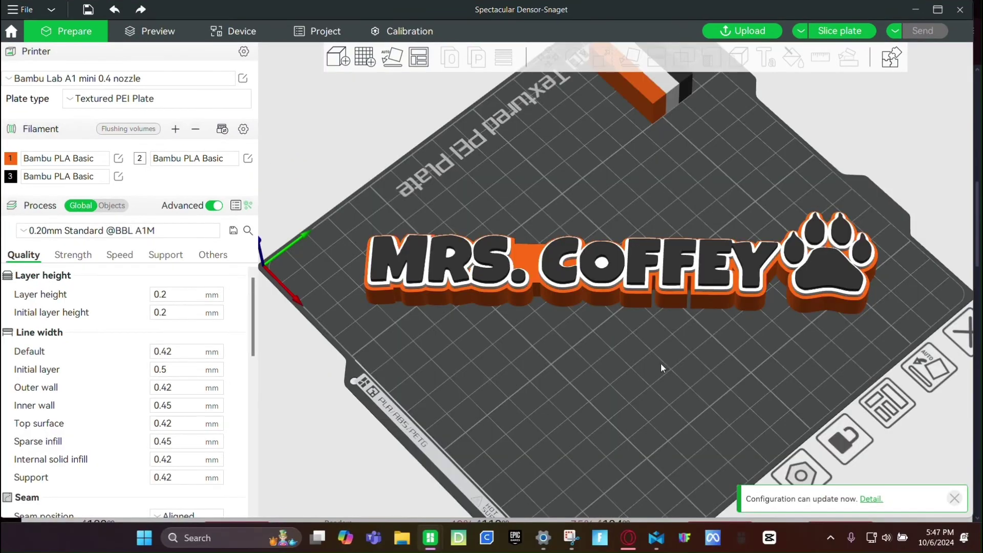
mouse_move(660, 362)
mouse_down()
mouse_move(649, 349)
mouse_move(792, 189)
mouse_up()
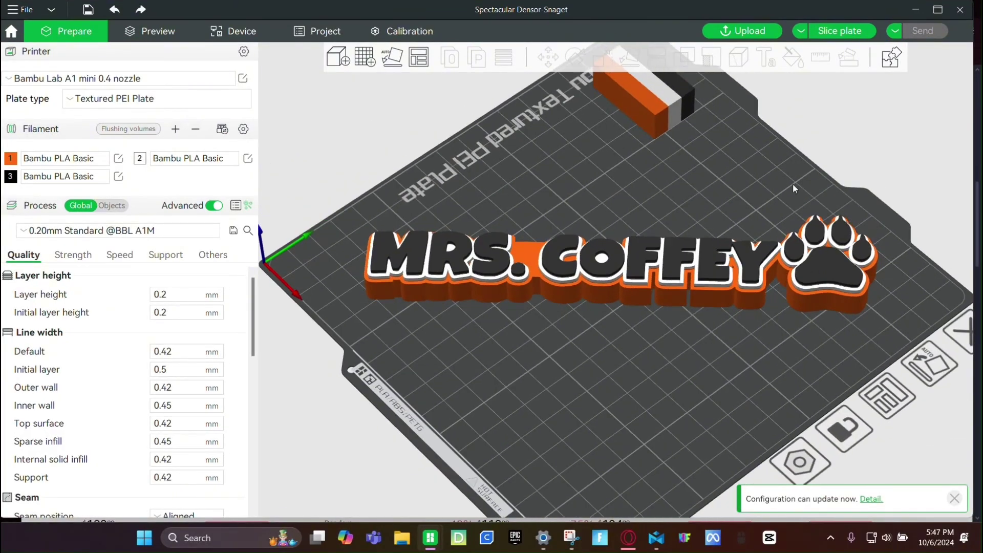
Slice the plate and send the print job to the A1 Mini printer
click(856, 33)
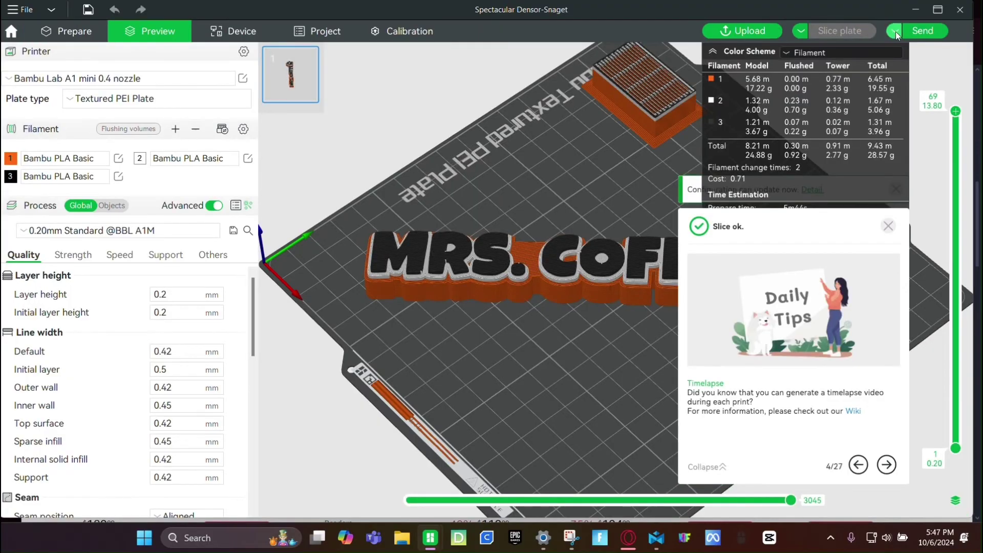
click(898, 32)
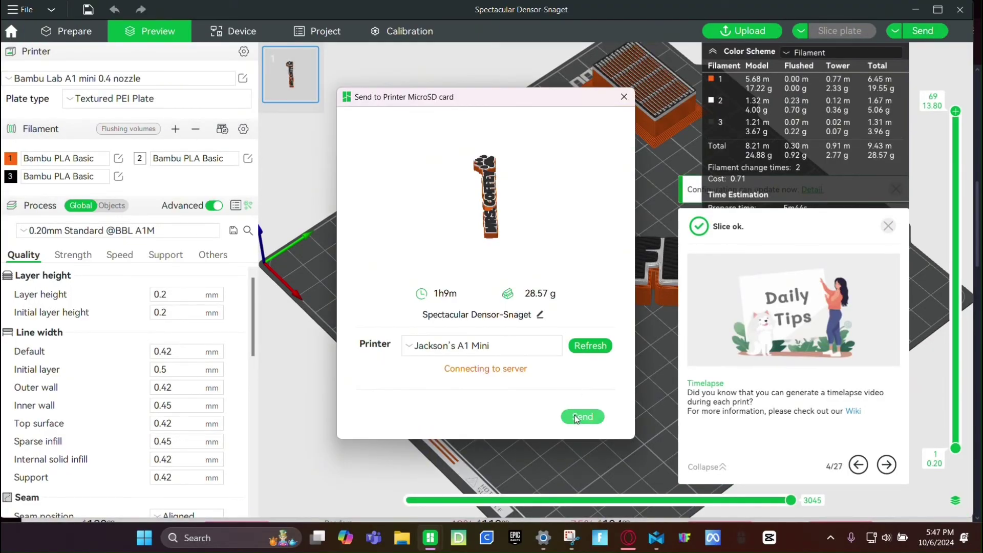
click(581, 406)
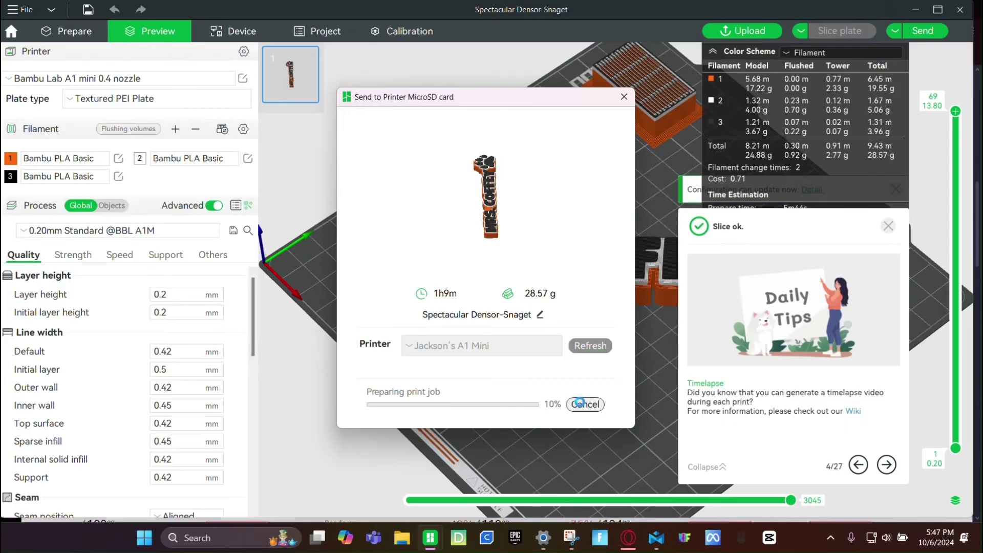